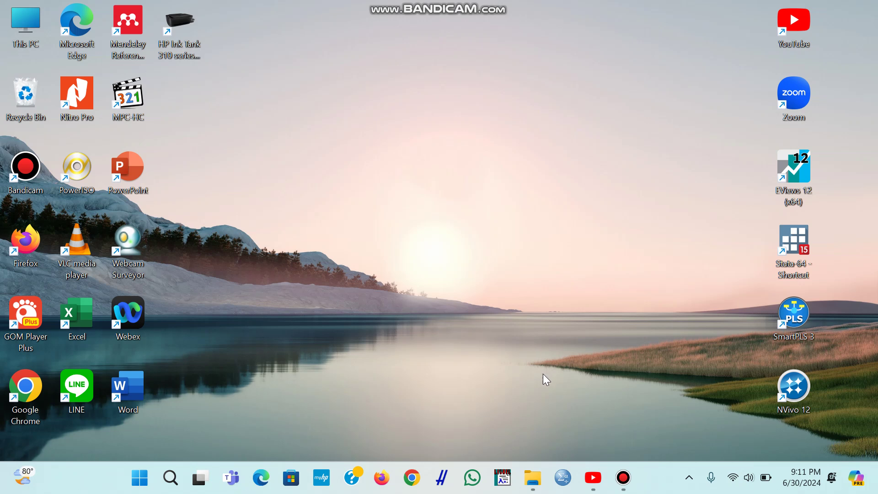
Open Google Chrome and search Google for "ai thor".
left_click(412, 478)
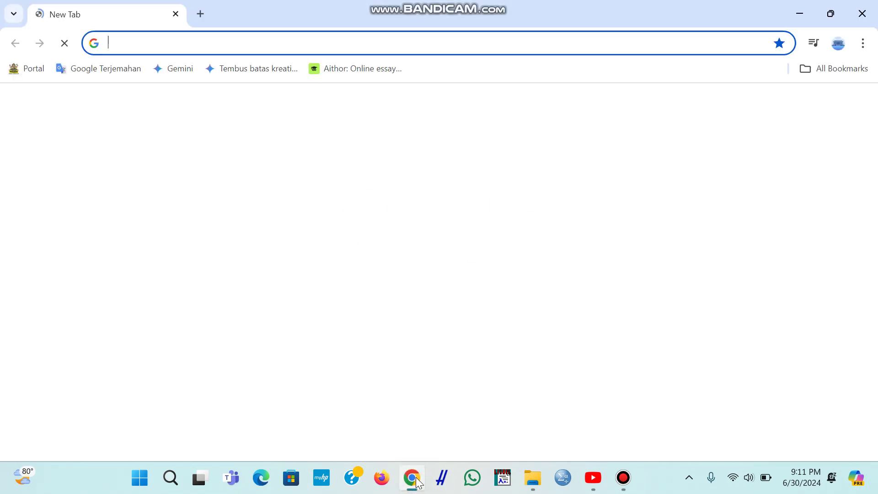
left_click(409, 171)
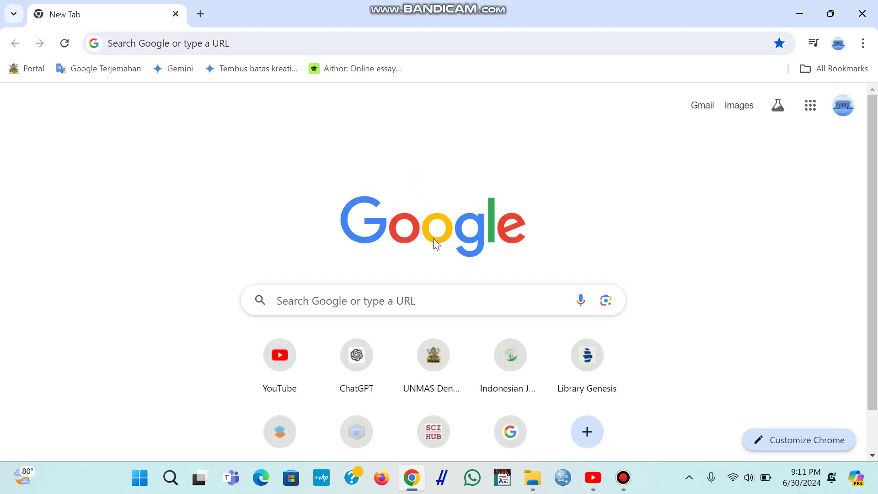
left_click(413, 295)
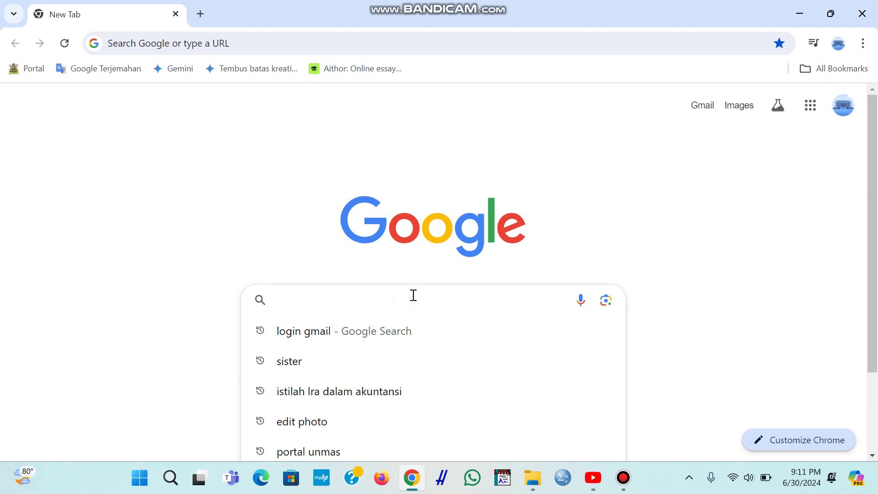
type("ai ")
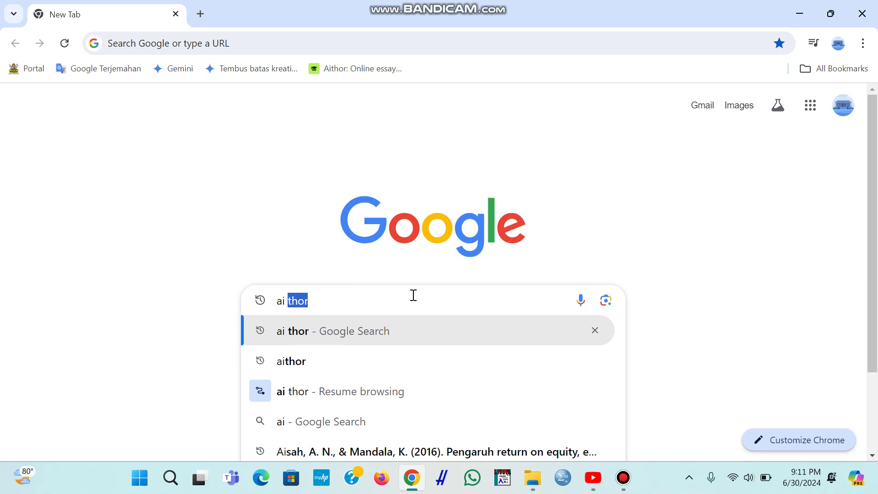
type("thor")
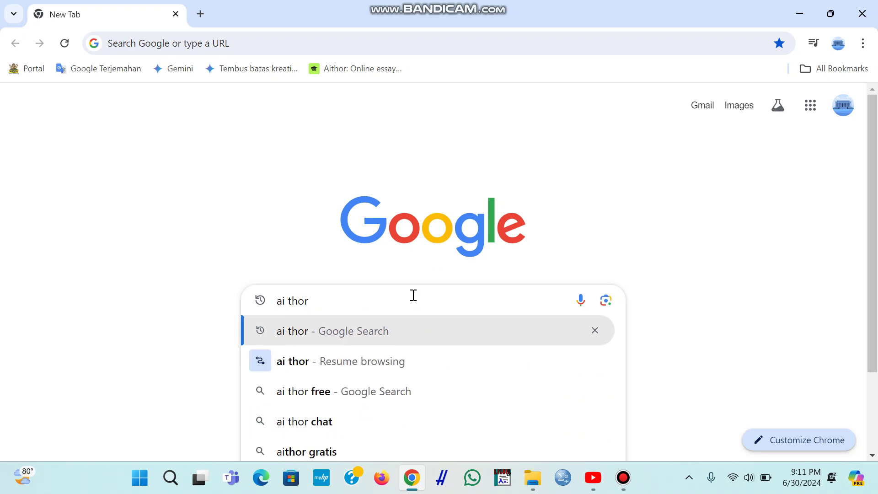
key("Return")
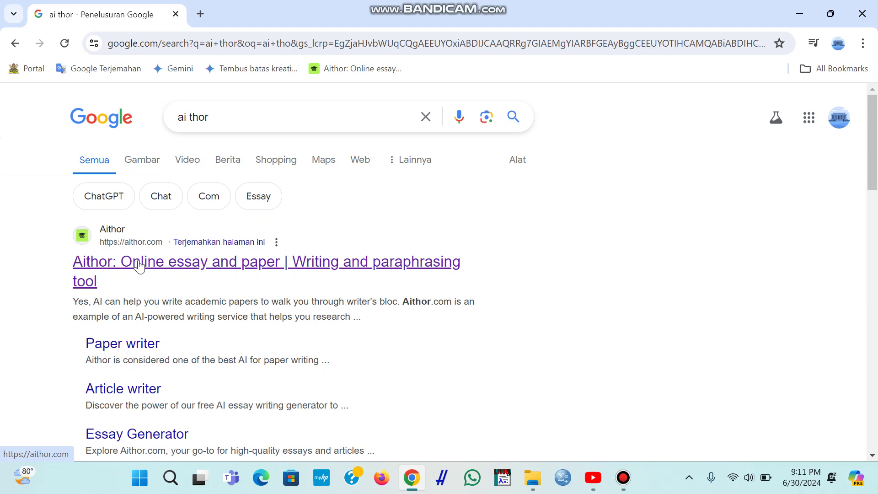
Open the Aithor online essay and paper writing site from the search results.
scroll(144, 268, "down", 2)
scroll(157, 261, "up", 2)
left_click(152, 262)
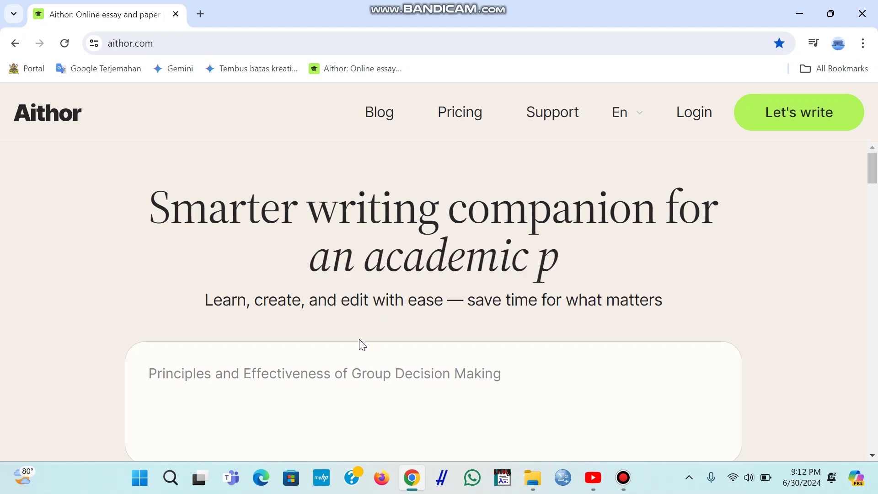
Enter "faktor-faktor yang mempengaruhi kebijakan dividen" as the essay topic.
scroll(360, 320, "down", 3)
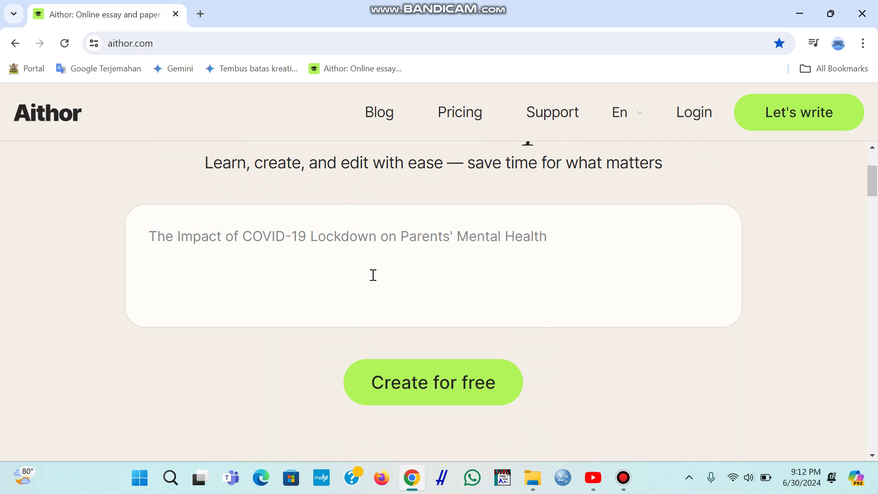
left_click(561, 229)
type("faktor")
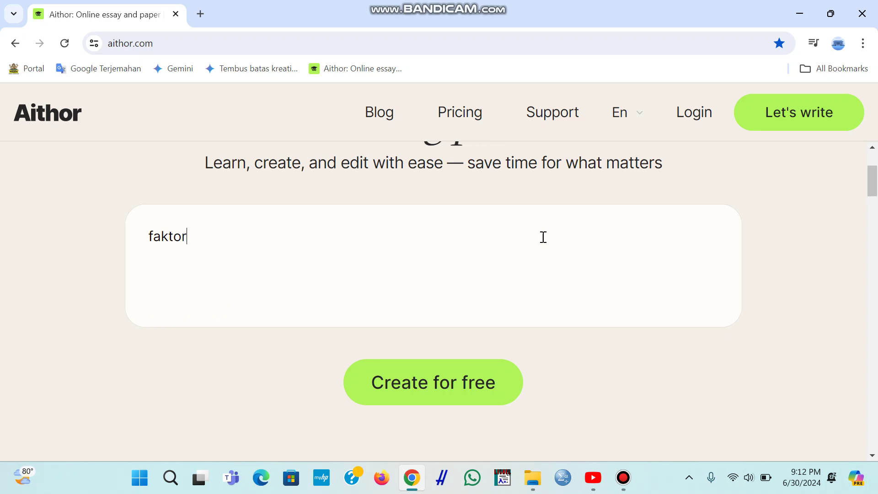
key("BackSpace")
type("-f")
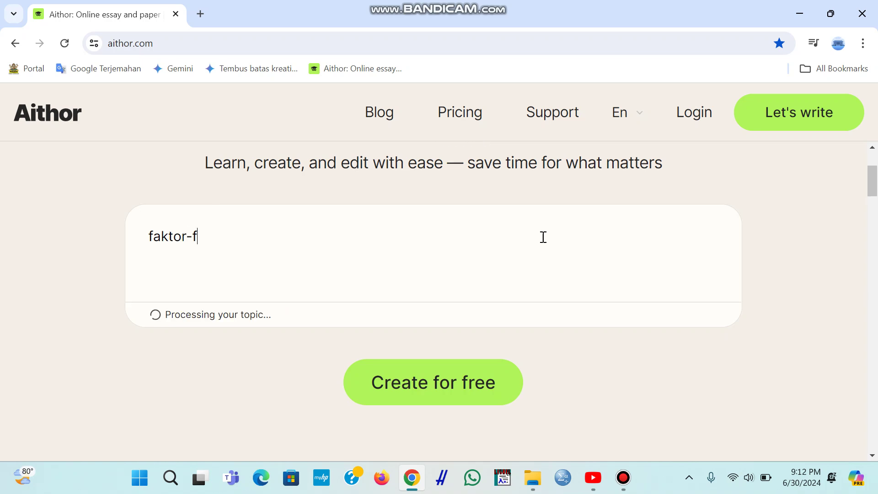
type("aktor yang ")
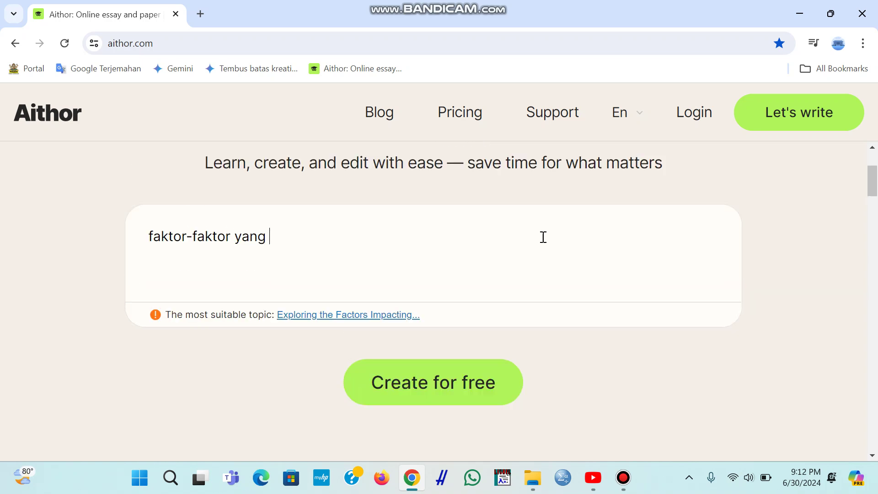
type("mempen")
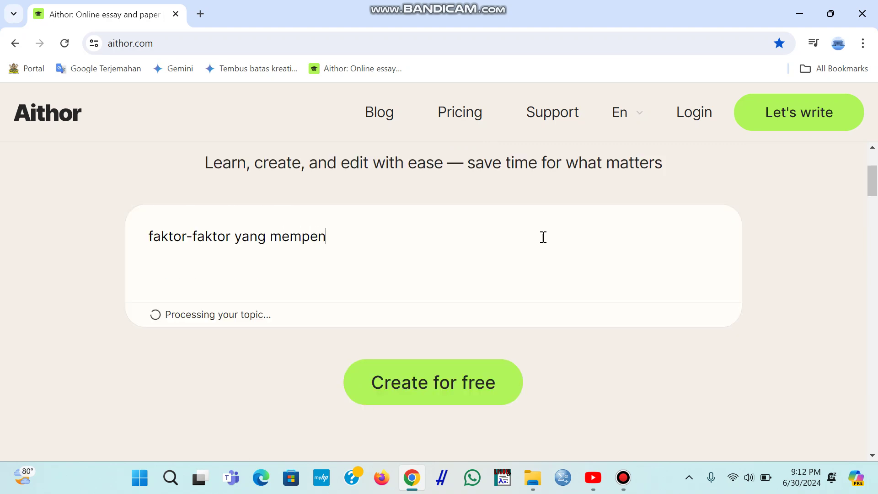
type("garuhi kebijaka")
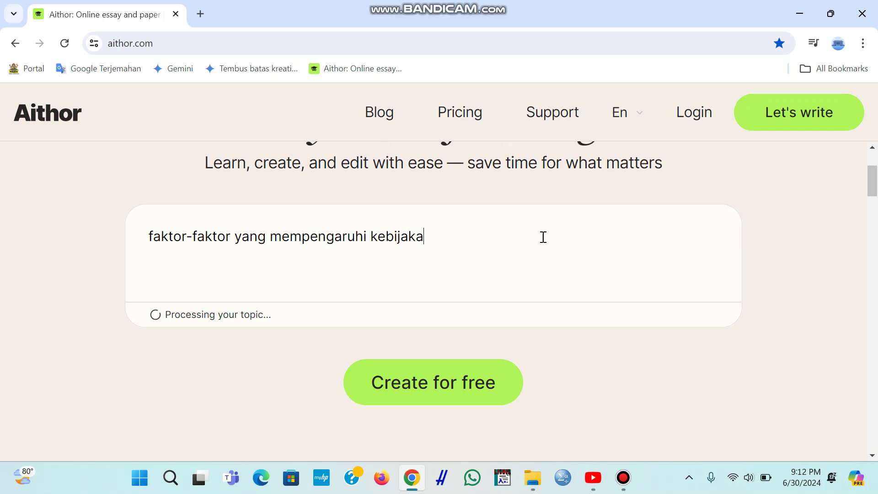
type("n dividen")
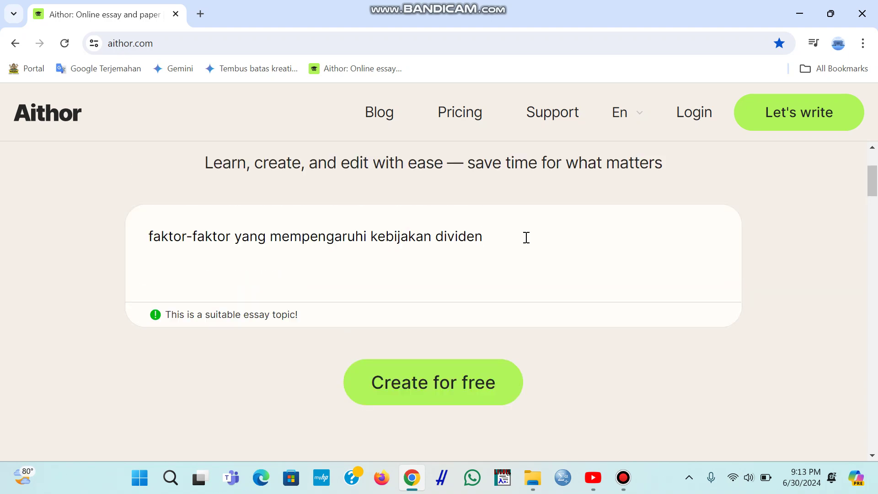
Try the spelling "deviden" for the last word of the essay topic and restore it to "dividen".
key("BackSpace")
key("BackSpace")
key("BackSpace")
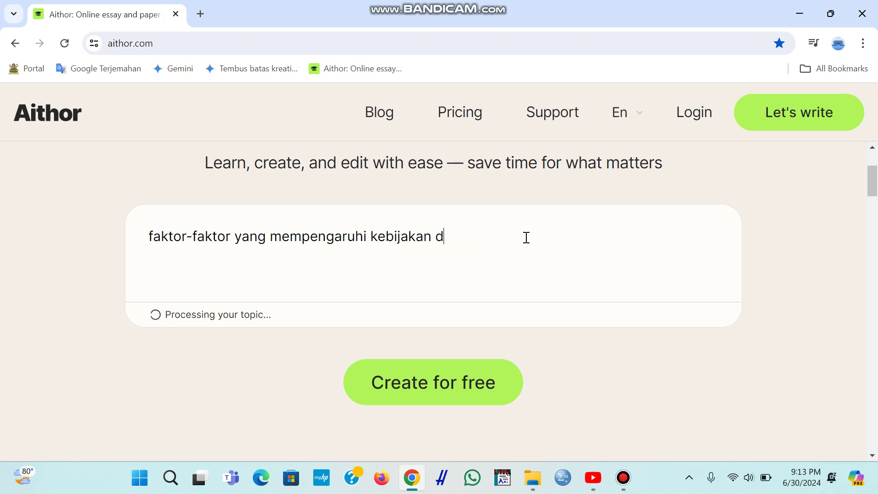
type("viden")
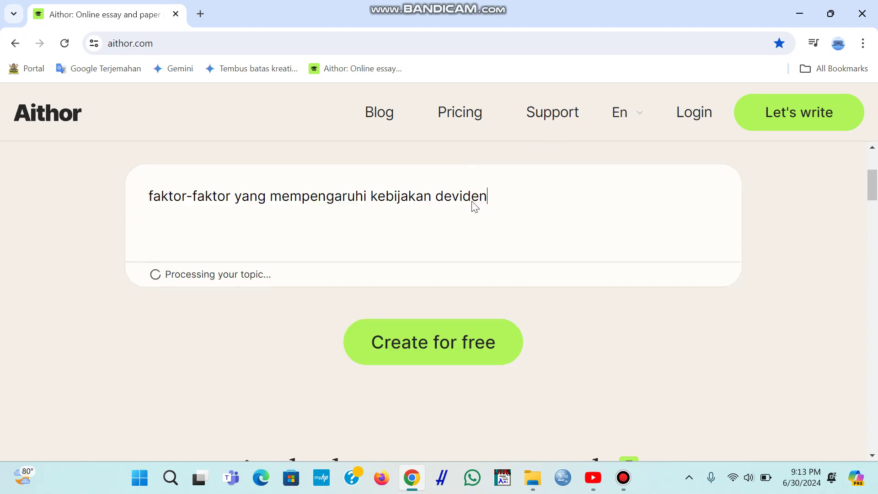
left_click(450, 237)
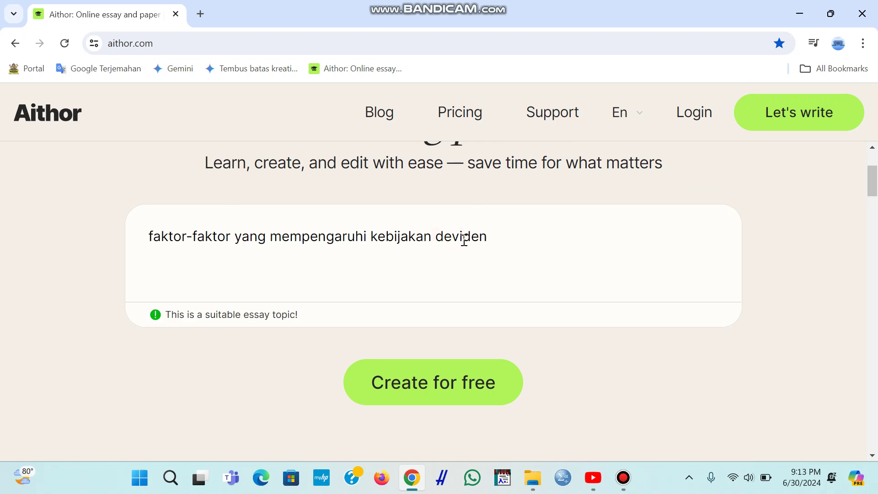
key("BackSpace")
type("i")
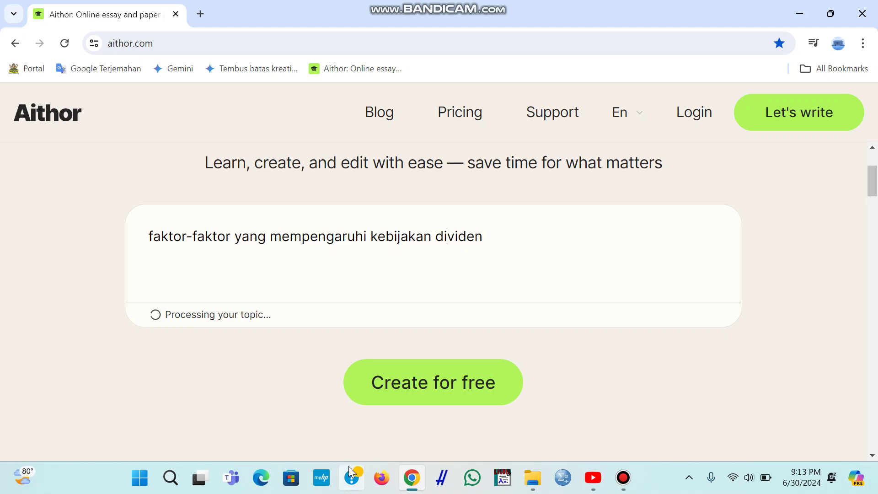
Start creating the free essay from the topic and set its length to Long (~7-12 pages), continuing to the tone question.
scroll(409, 385, "down", 1)
scroll(409, 385, "up", 1)
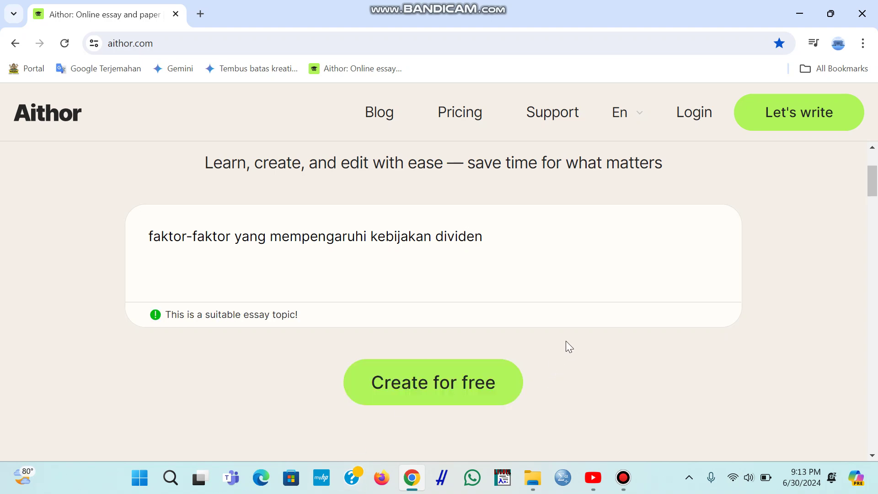
left_click(458, 391)
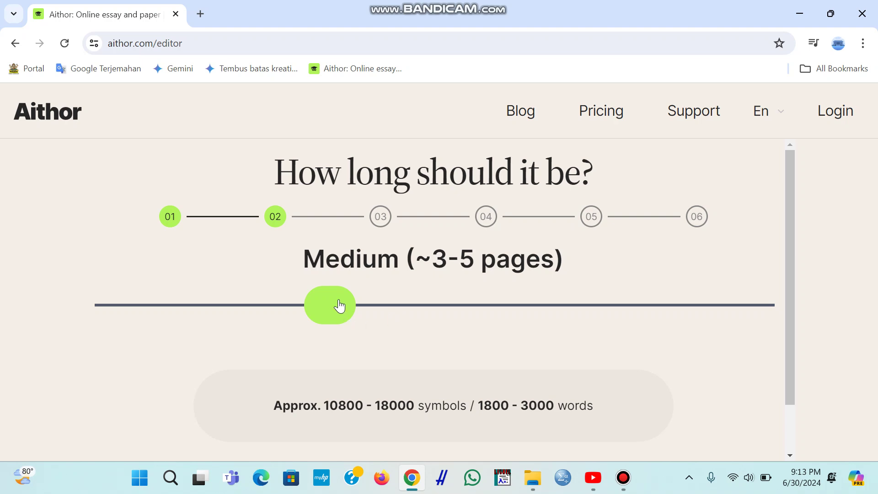
left_click_drag(339, 305, 462, 311)
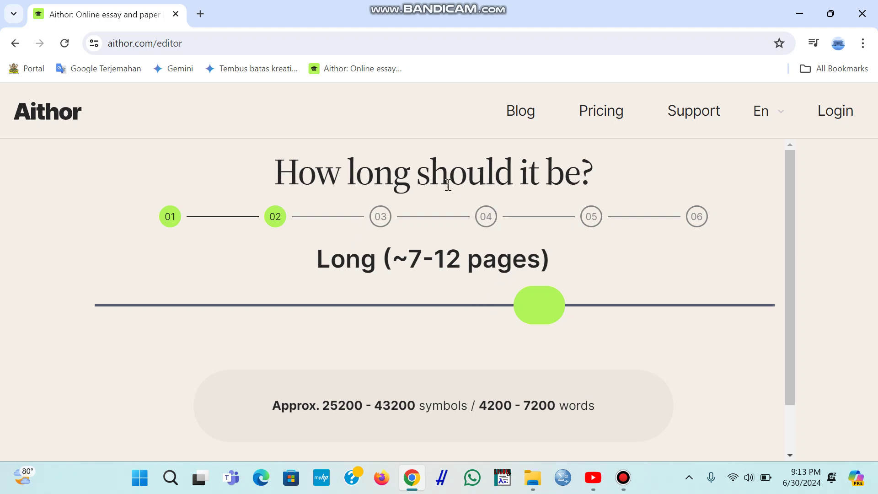
scroll(485, 302, "down", 1)
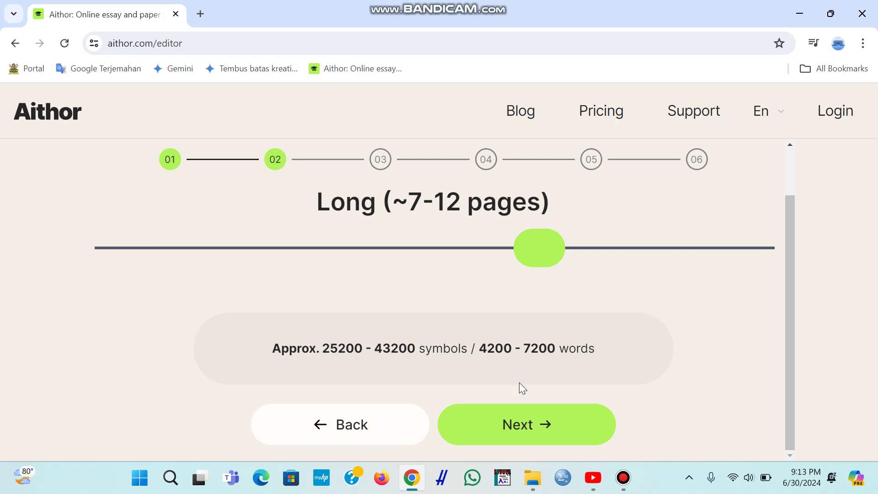
left_click(524, 419)
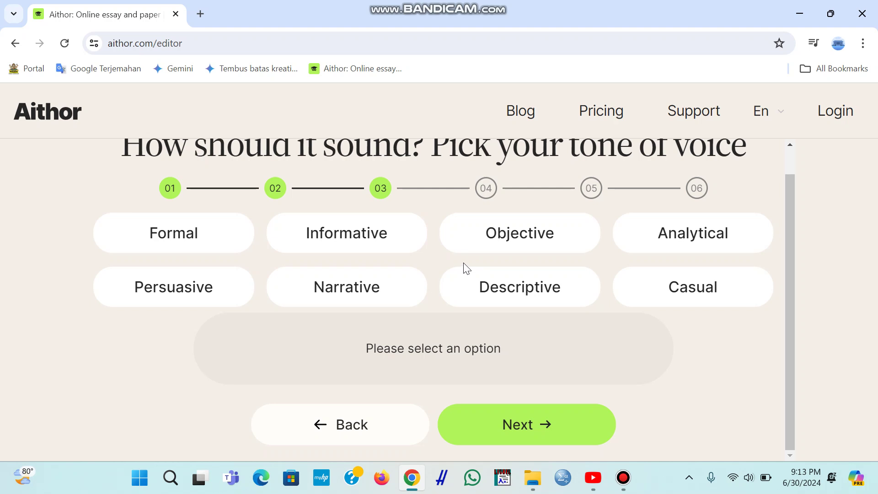
Preview the sample texts for tones of voice such as Descriptive, Formal, Informative, Objective, Analytical and Casual.
left_click(492, 287)
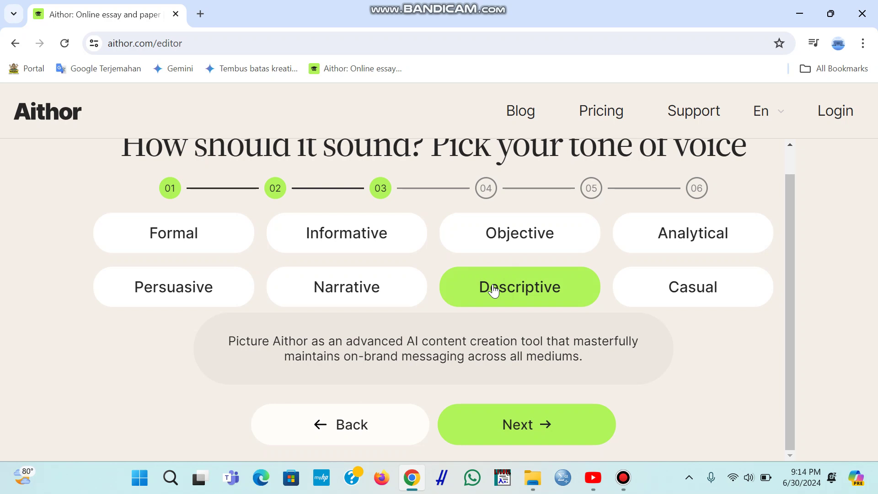
left_click(178, 235)
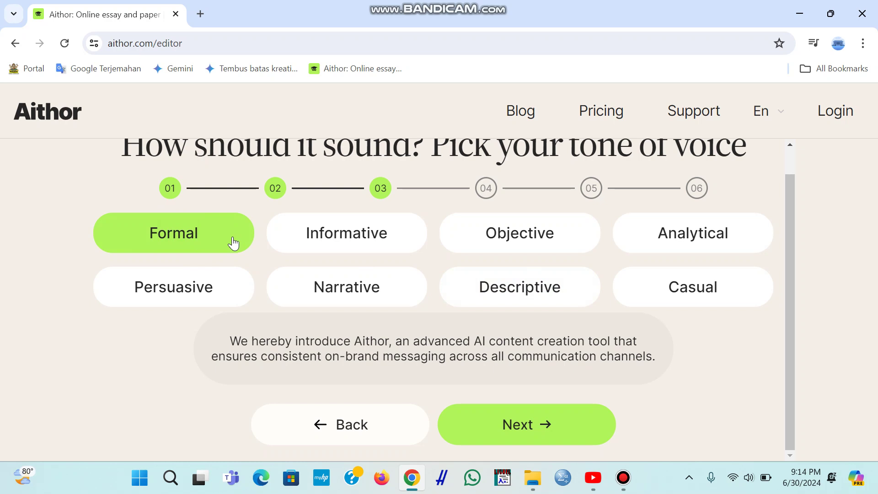
left_click(335, 231)
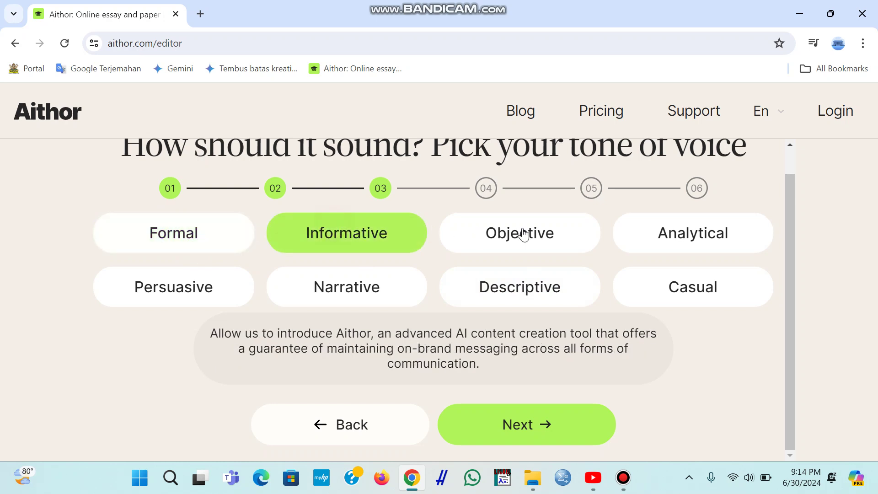
left_click(531, 233)
left_click(688, 234)
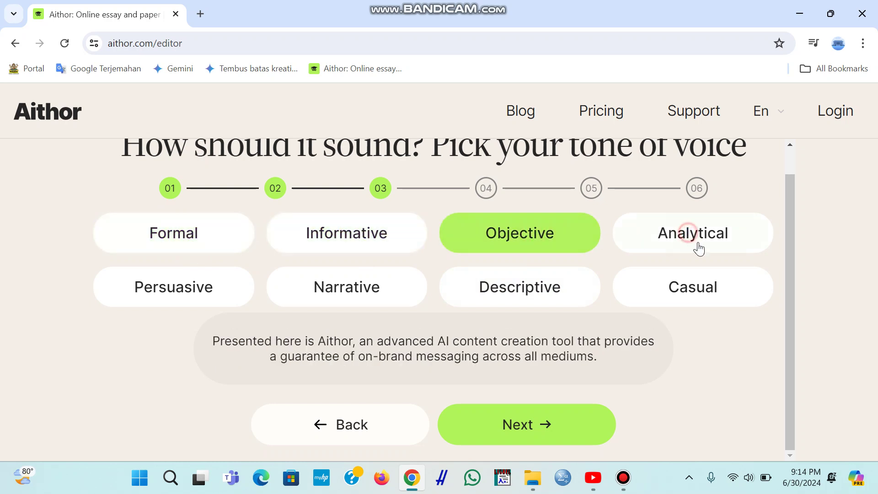
left_click(696, 290)
left_click(551, 298)
Choose the Formal tone of voice and continue to the reference style question.
left_click(184, 247)
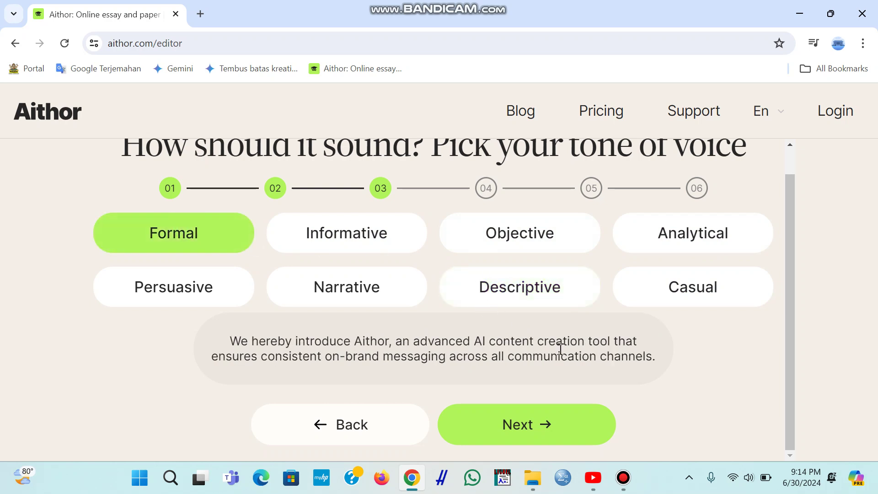
left_click(529, 425)
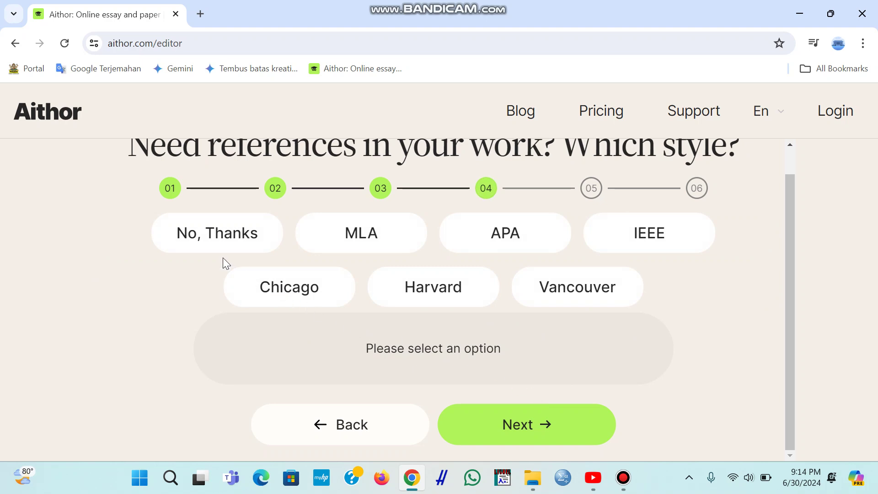
Preview the sample citations for the MLA, APA, IEEE, Chicago, Harvard and Vancouver reference styles.
scroll(238, 250, "up", 1)
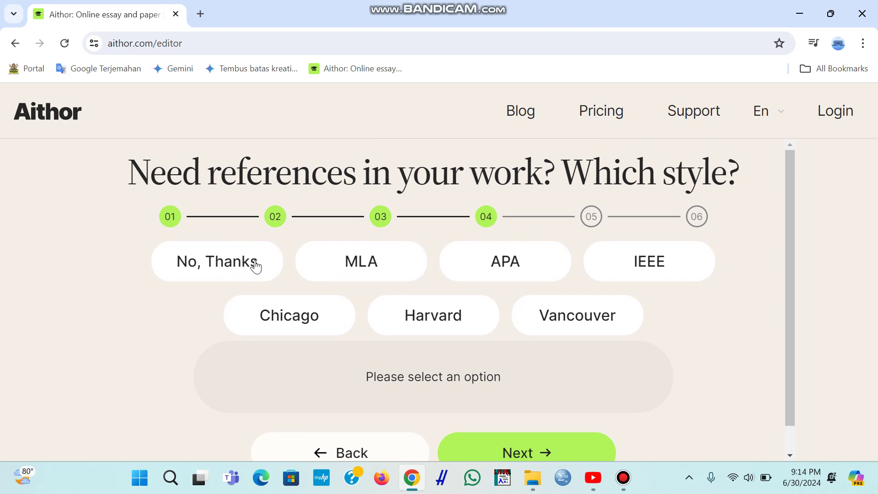
left_click(346, 258)
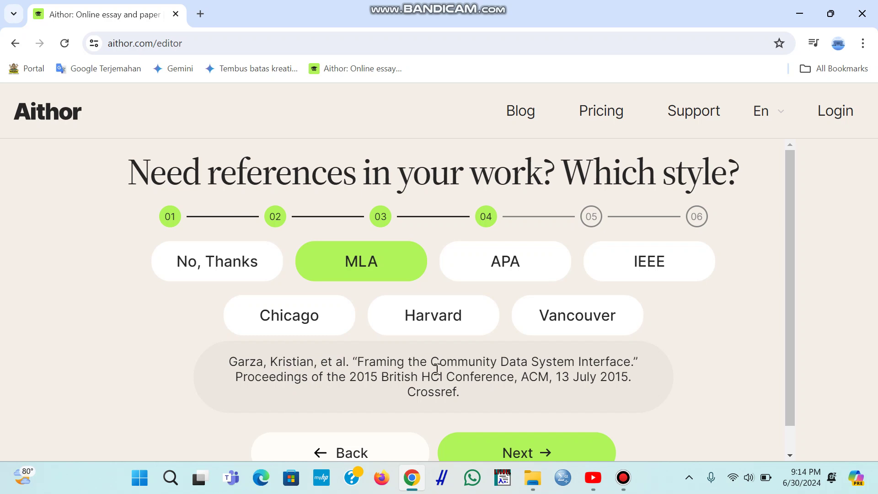
left_click(489, 263)
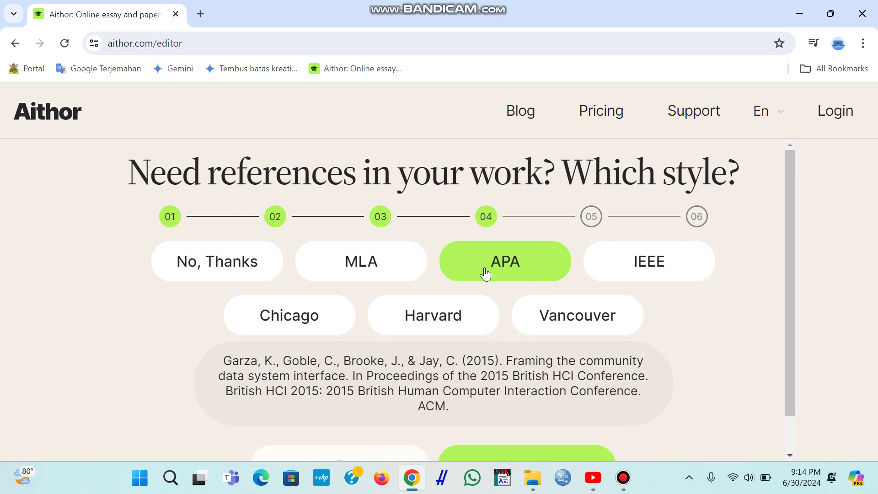
left_click(648, 262)
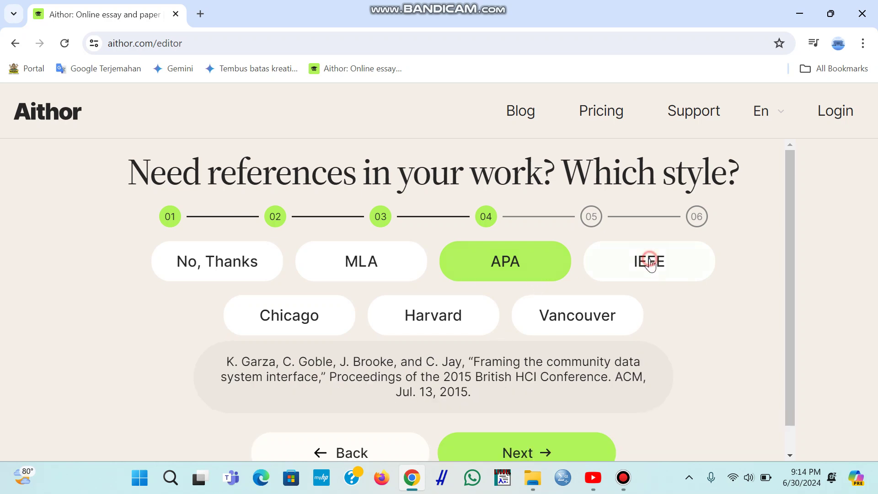
left_click(282, 327)
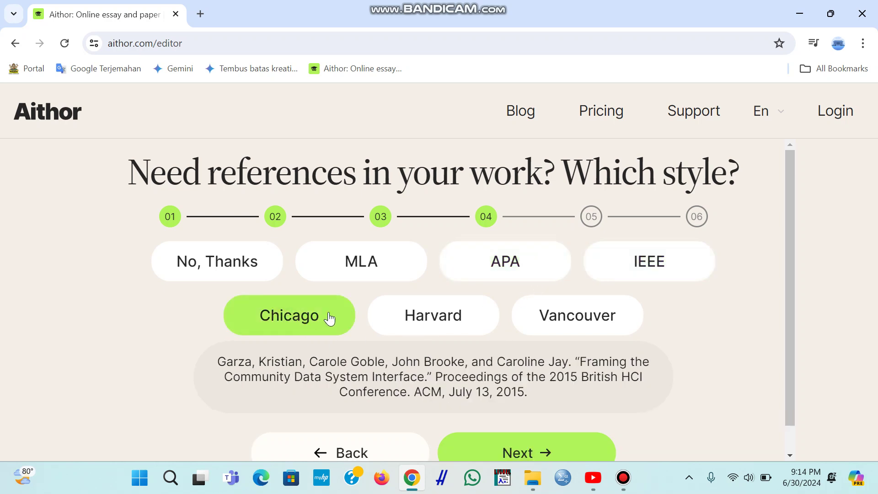
left_click(442, 322)
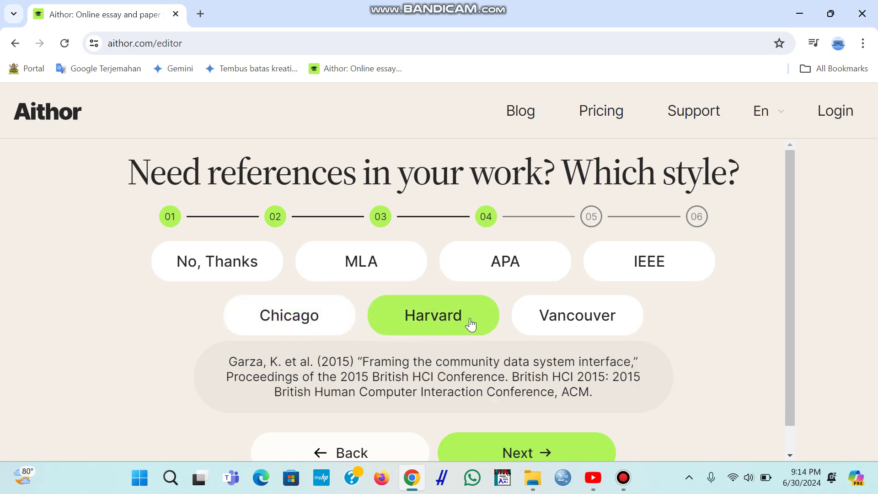
left_click(577, 314)
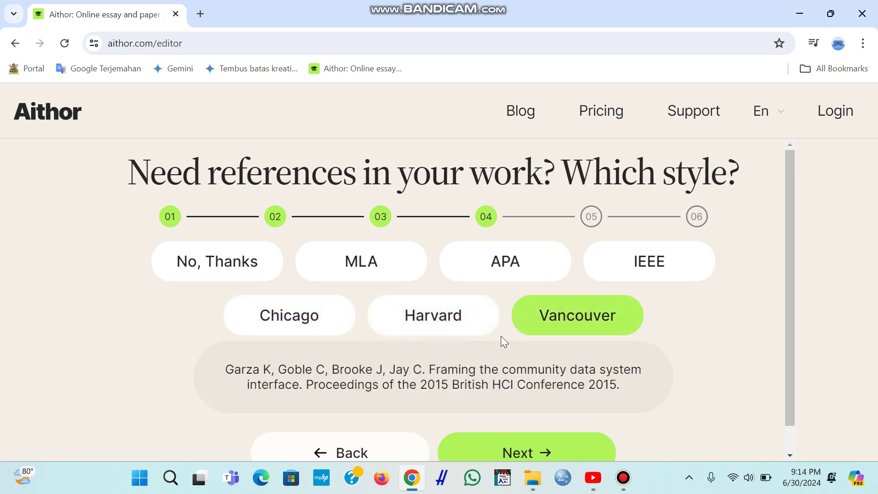
Choose the Harvard reference style and continue to the table of contents.
left_click(432, 332)
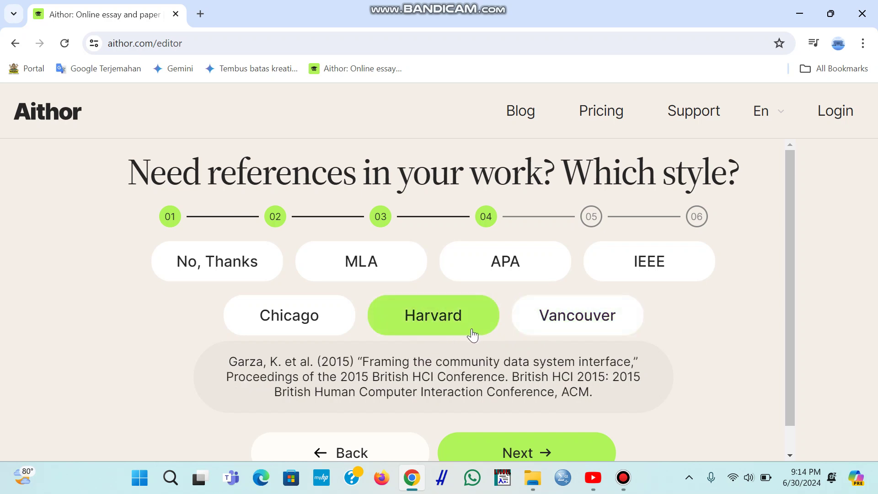
scroll(517, 427, "down", 1)
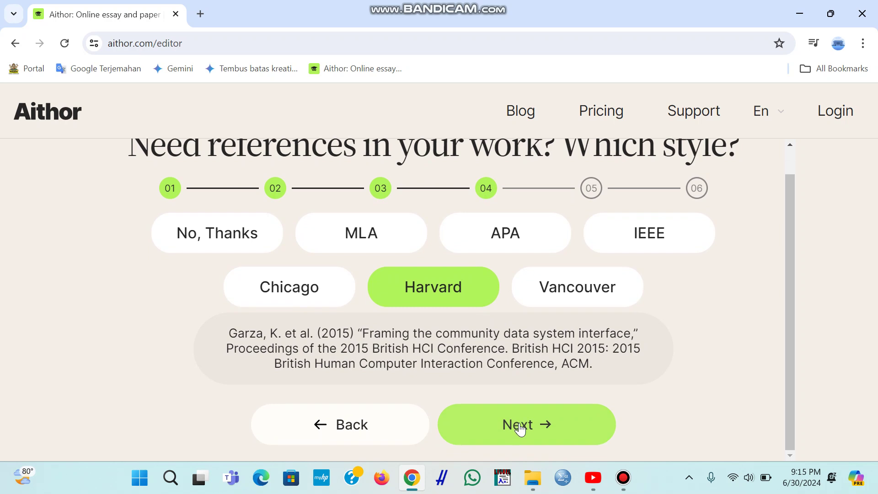
left_click(517, 427)
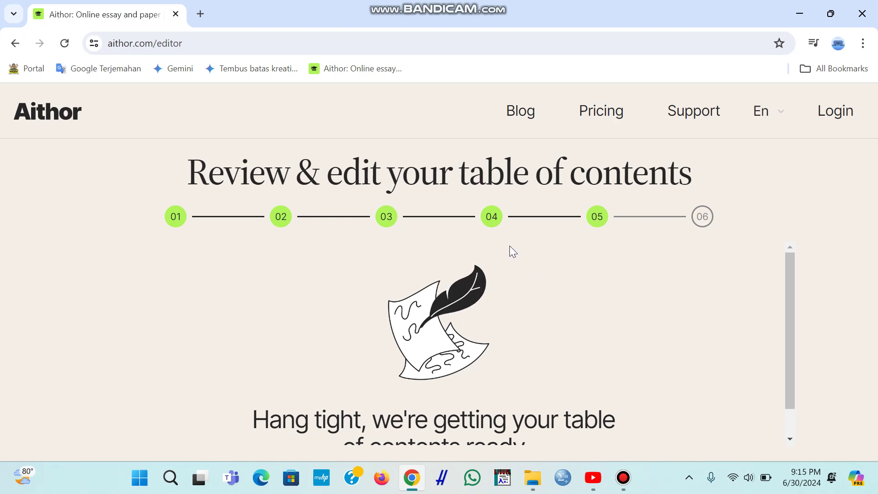
Review the proposed table of contents from the title through Kesimpulan dan Rekomendasi and accept it unedited to generate the essay.
scroll(510, 246, "down", 1)
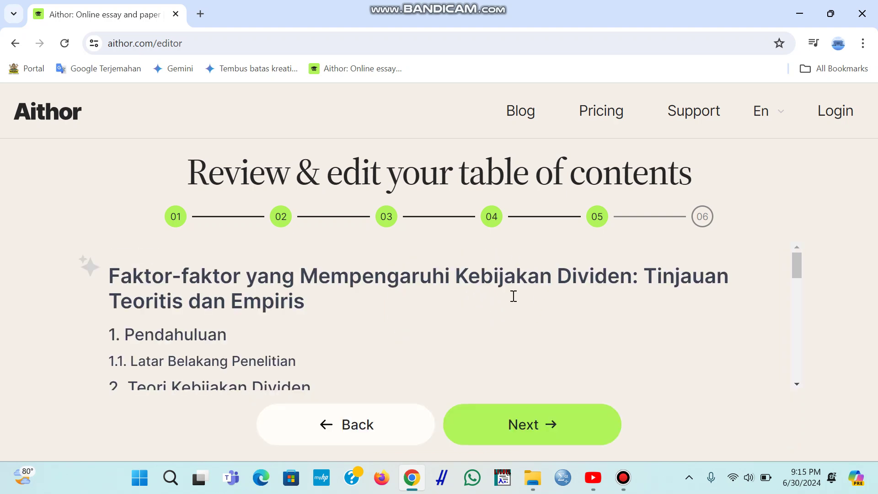
scroll(424, 307, "down", 3)
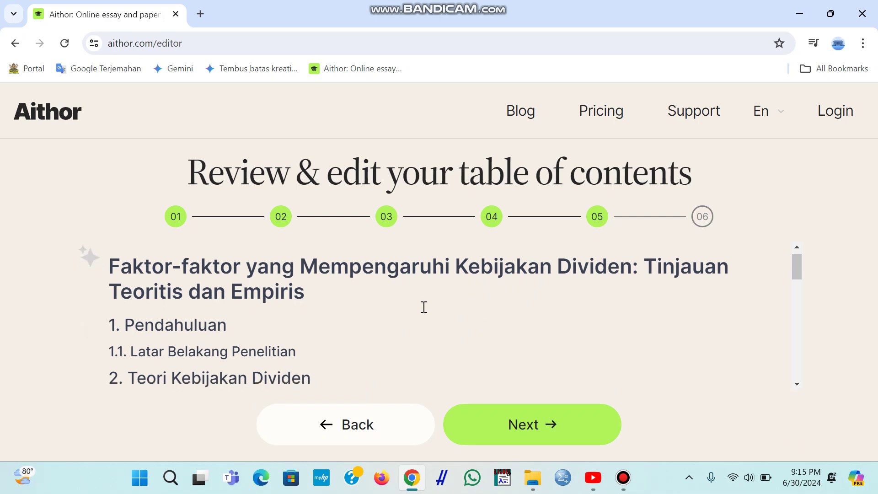
scroll(424, 308, "up", 3)
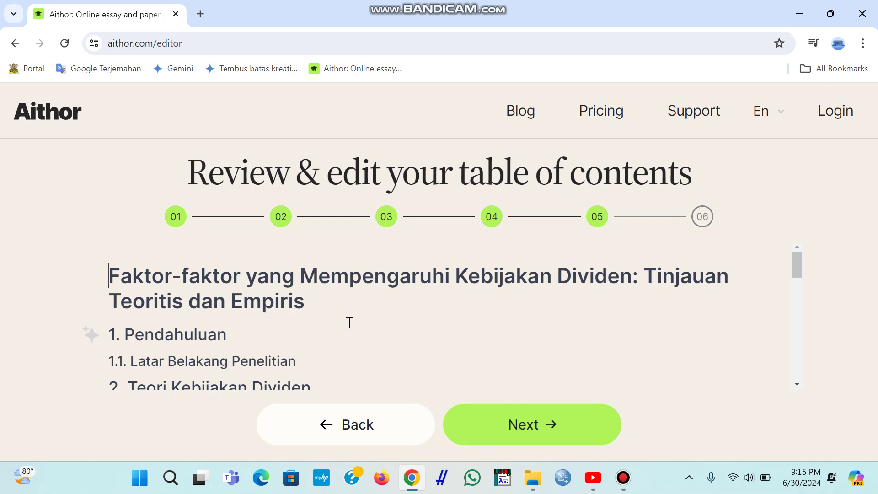
scroll(339, 322, "down", 1)
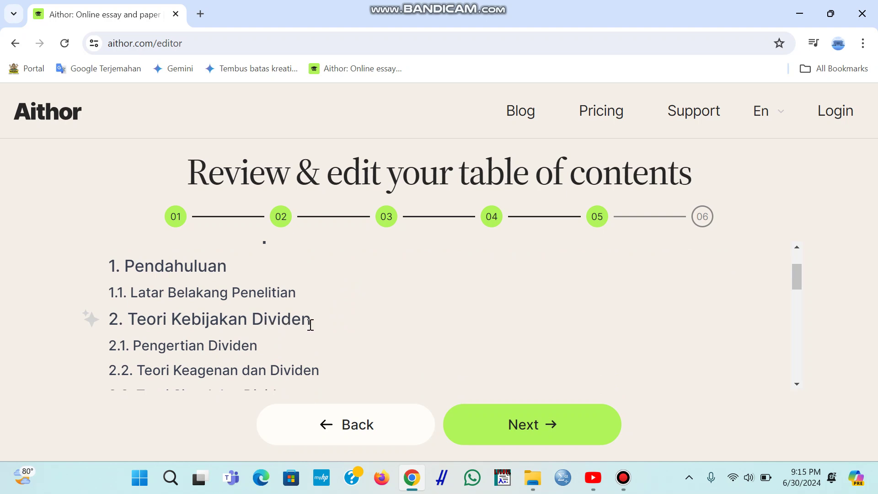
scroll(284, 331, "down", 1)
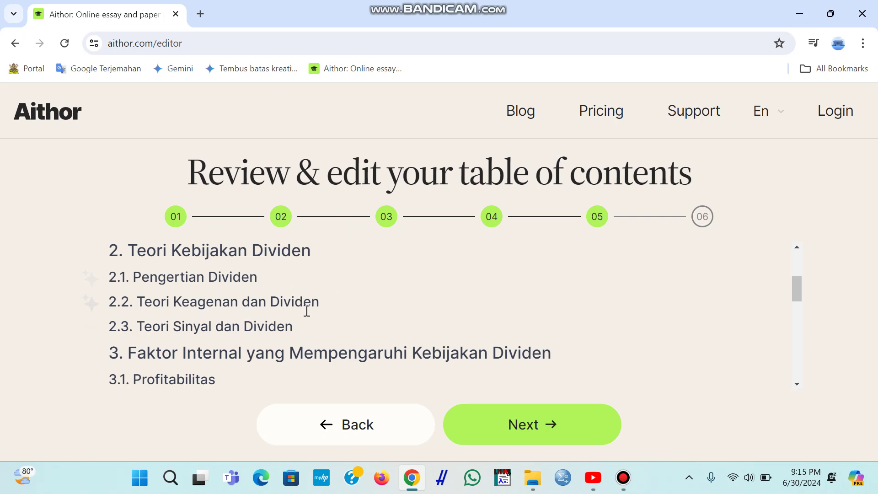
scroll(294, 322, "down", 2)
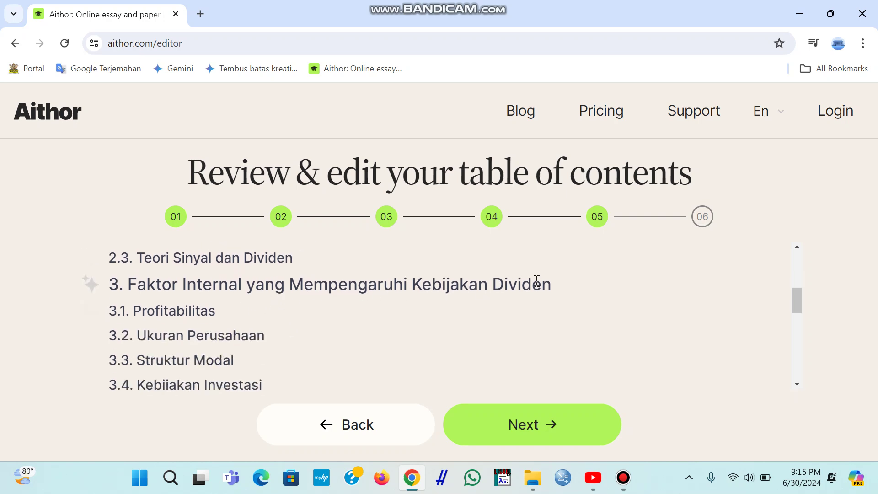
scroll(256, 320, "down", 2)
scroll(254, 311, "up", 2)
scroll(217, 366, "down", 1)
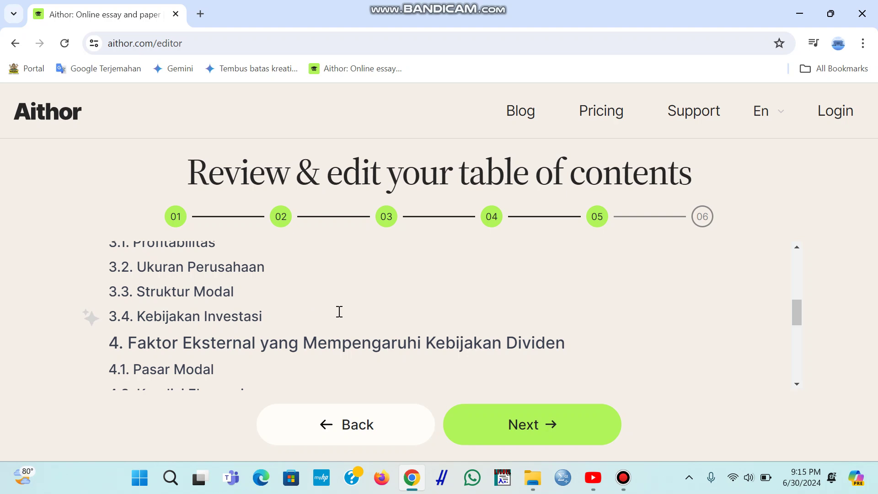
scroll(340, 310, "down", 1)
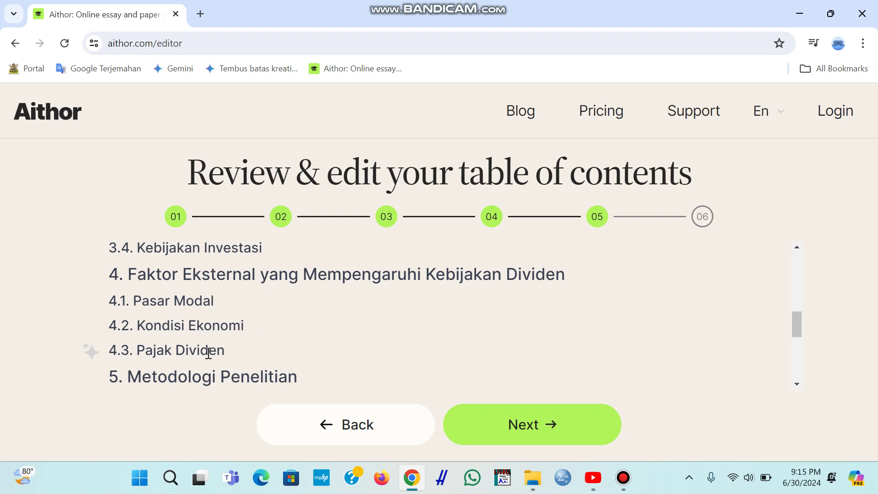
scroll(210, 351, "down", 1)
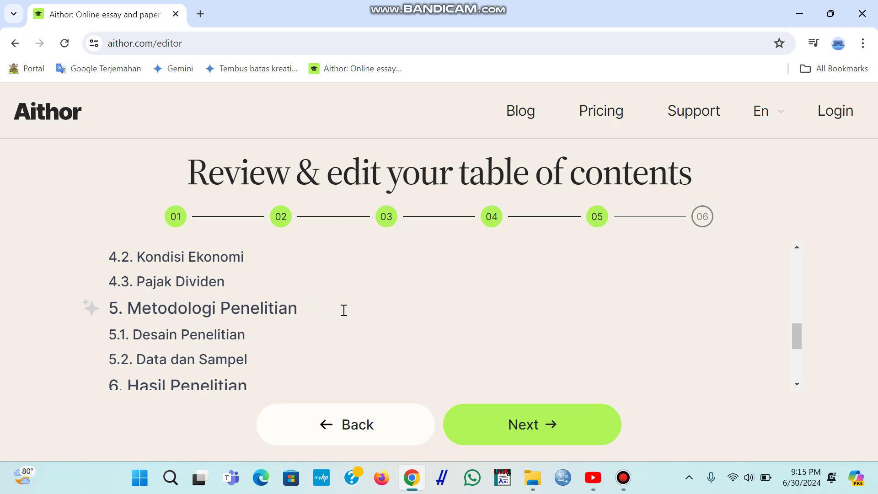
scroll(191, 341, "down", 1)
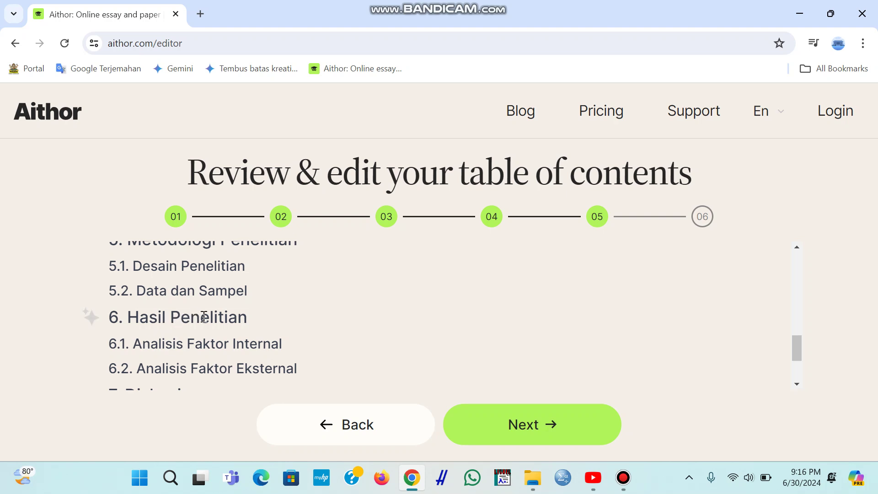
scroll(239, 318, "down", 1)
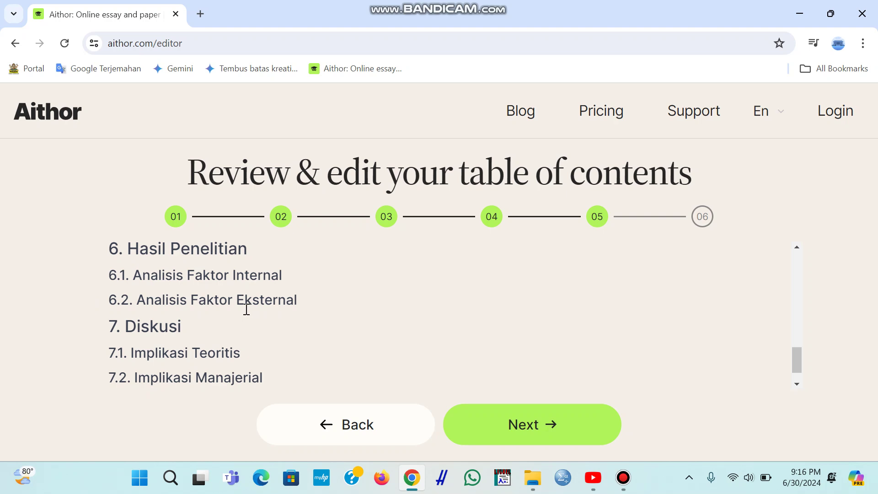
scroll(197, 328, "down", 1)
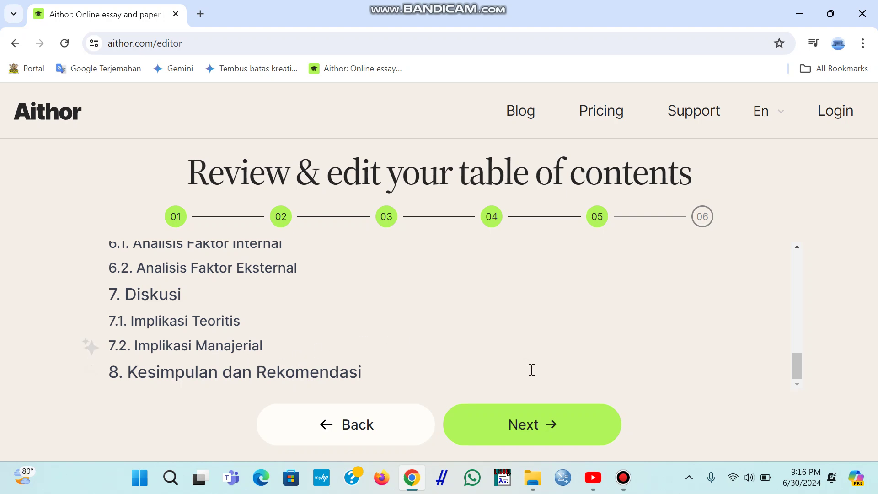
left_click(555, 421)
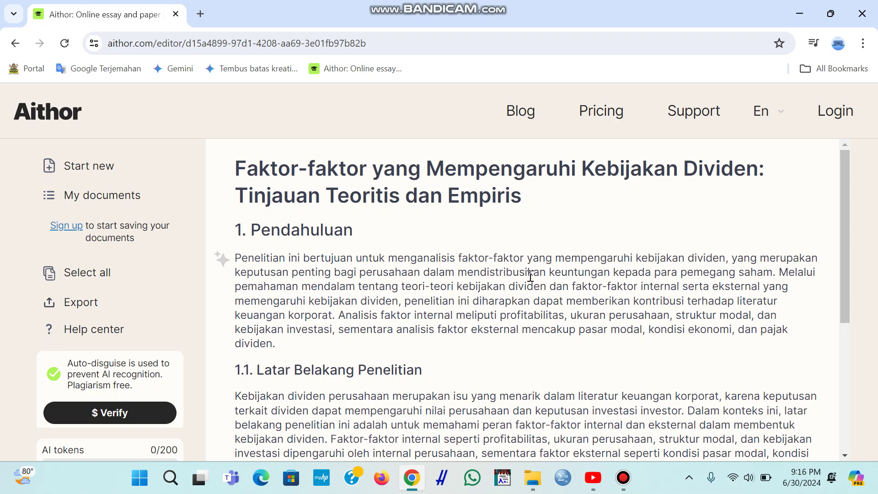
Examine the generated essay's title, Pendahuluan and Latar Belakang Penelitian sections, and the notice below the text.
scroll(337, 261, "down", 1)
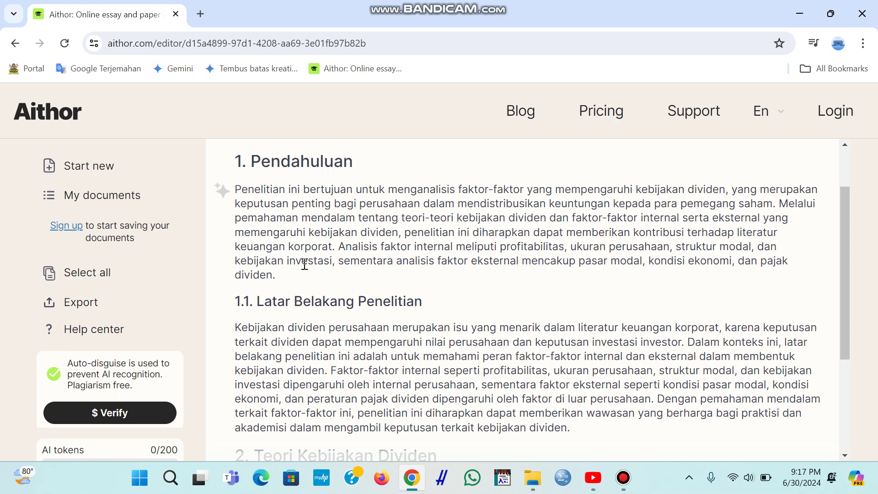
scroll(435, 259, "down", 3)
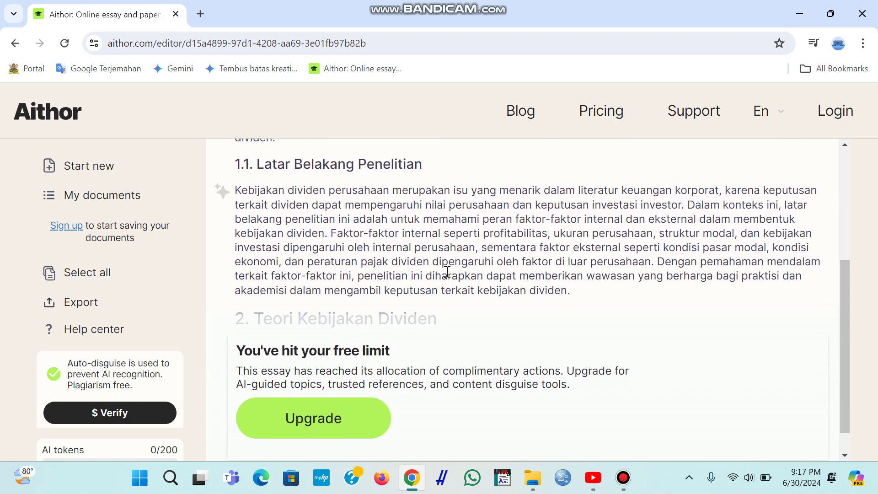
scroll(448, 273, "up", 5)
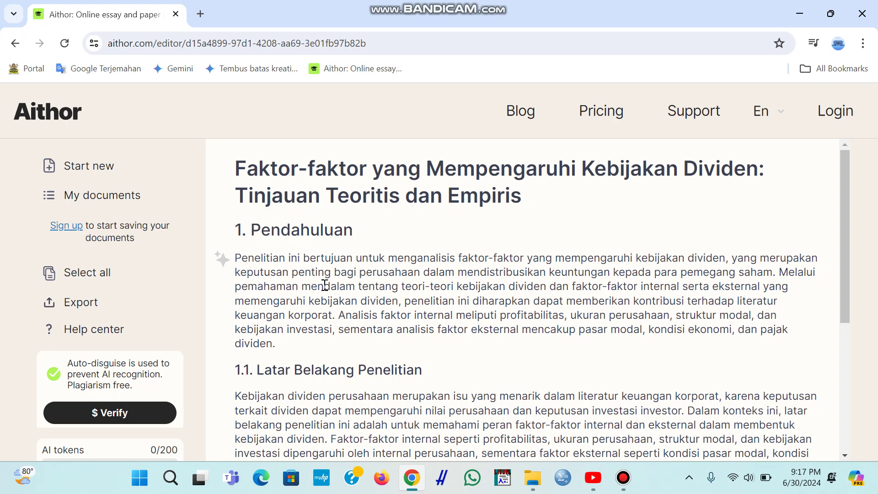
scroll(467, 279, "down", 5)
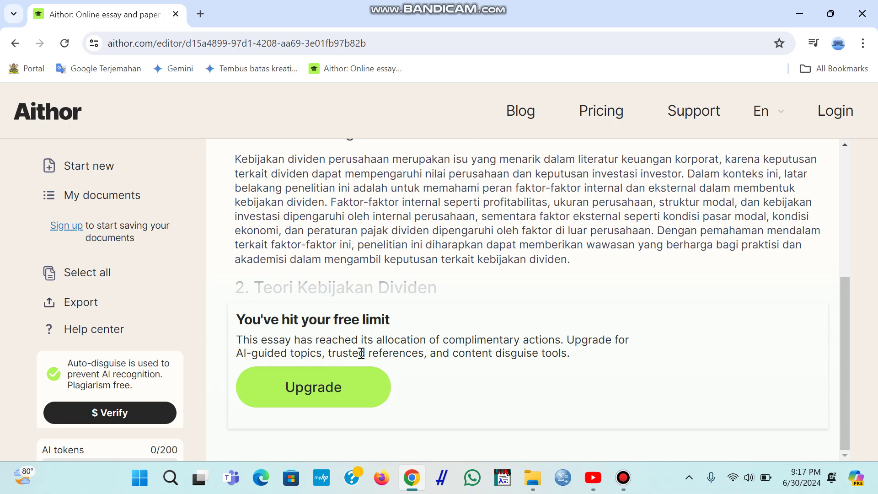
scroll(487, 254, "up", 4)
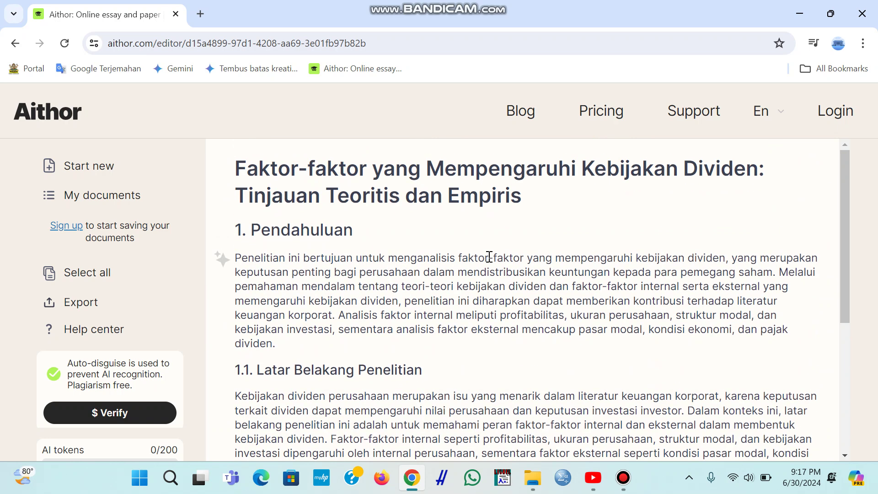
scroll(431, 255, "down", 4)
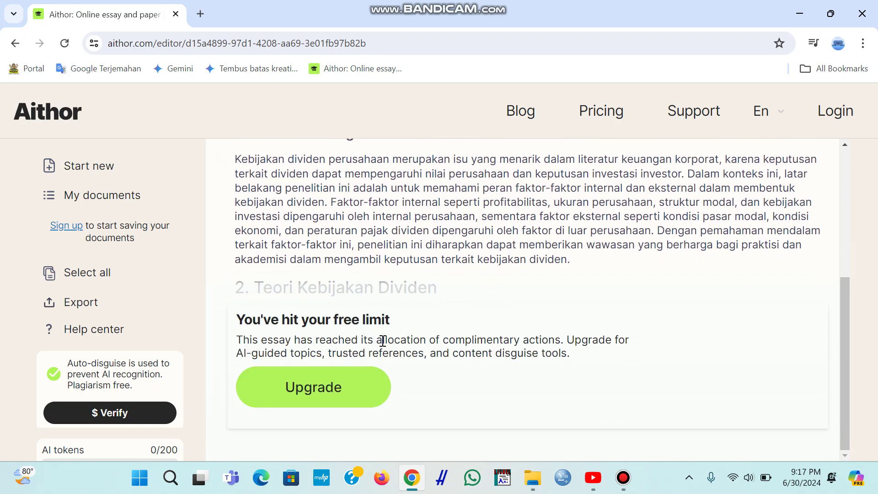
scroll(363, 353, "up", 5)
scroll(400, 319, "down", 5)
scroll(490, 317, "up", 5)
scroll(491, 317, "up", 1)
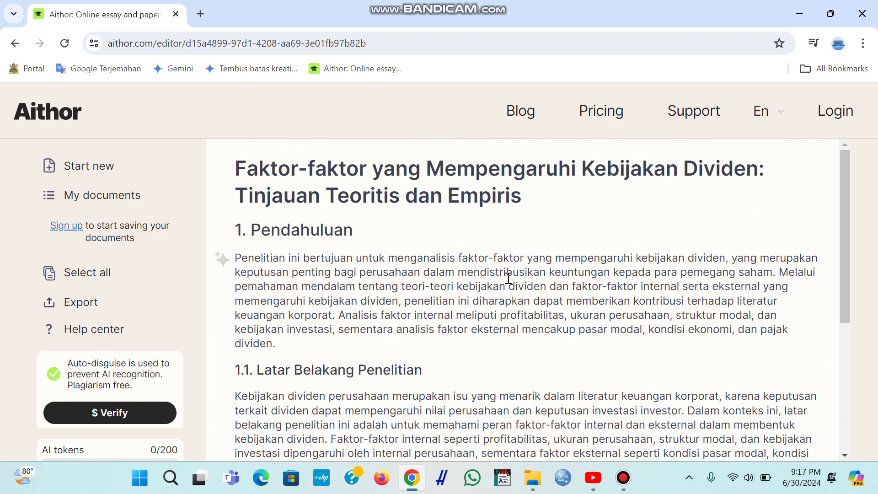
scroll(508, 279, "down", 5)
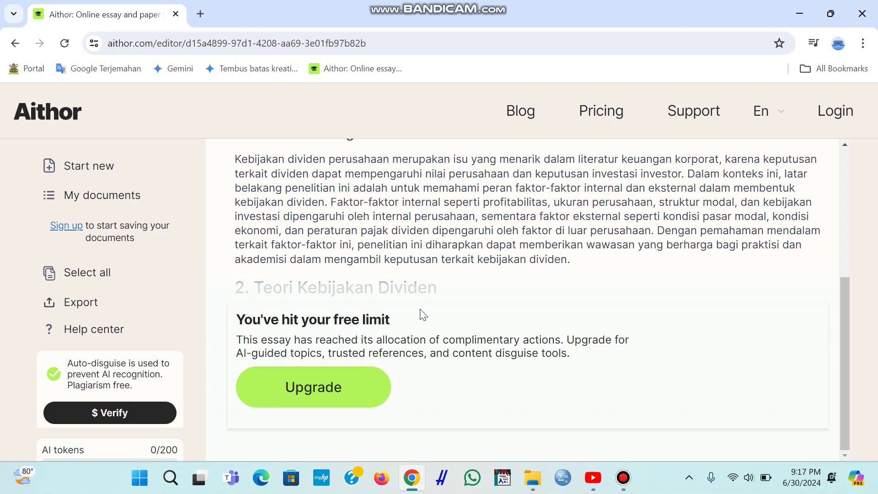
scroll(443, 304, "up", 1)
scroll(443, 304, "up", 5)
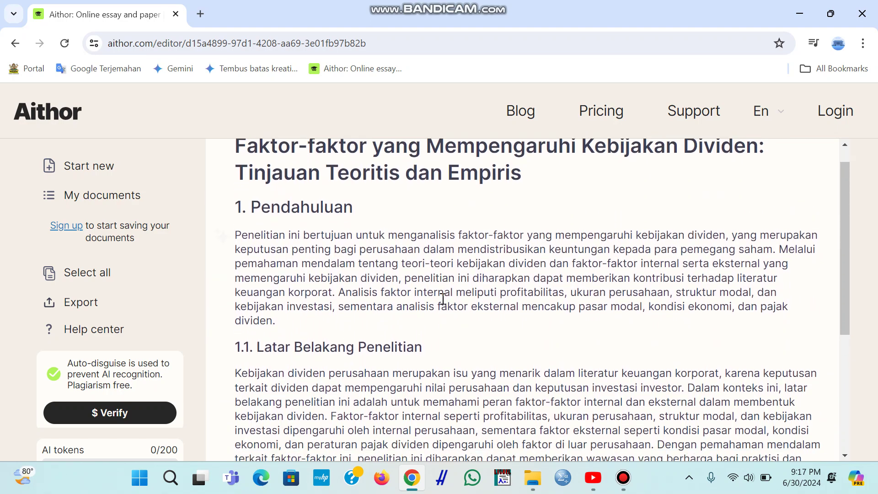
scroll(443, 298, "down", 5)
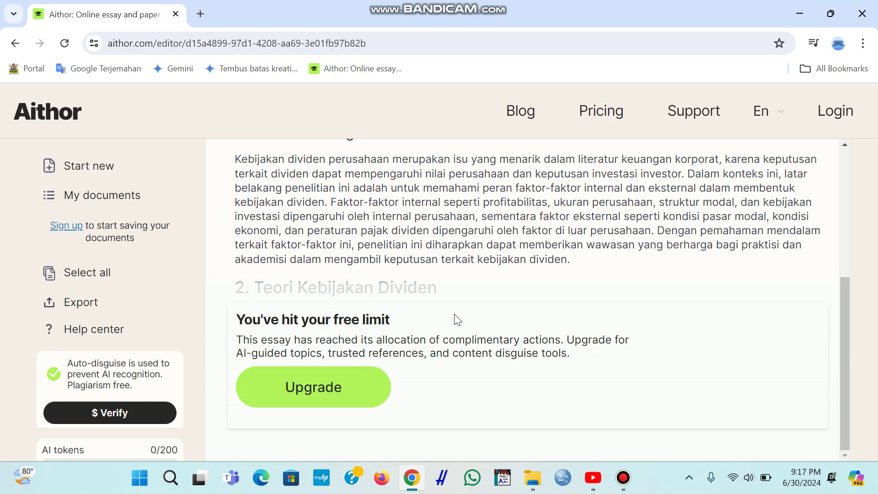
scroll(397, 320, "up", 5)
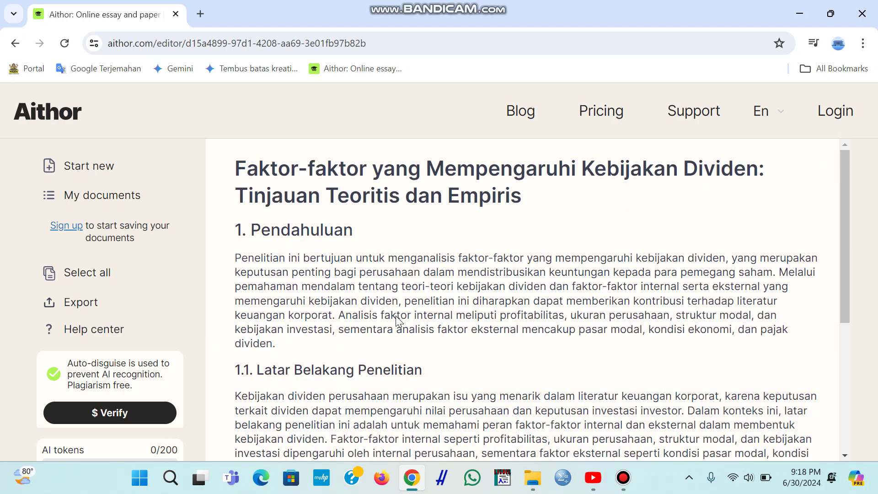
scroll(389, 306, "down", 4)
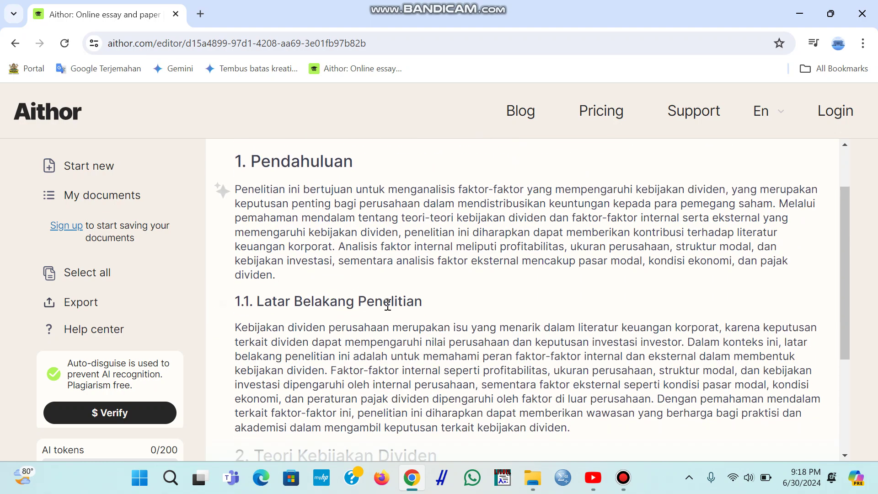
View the available sign-in options for an Aithor account and dismiss the login form without signing in.
scroll(398, 297, "up", 3)
scroll(389, 306, "down", 4)
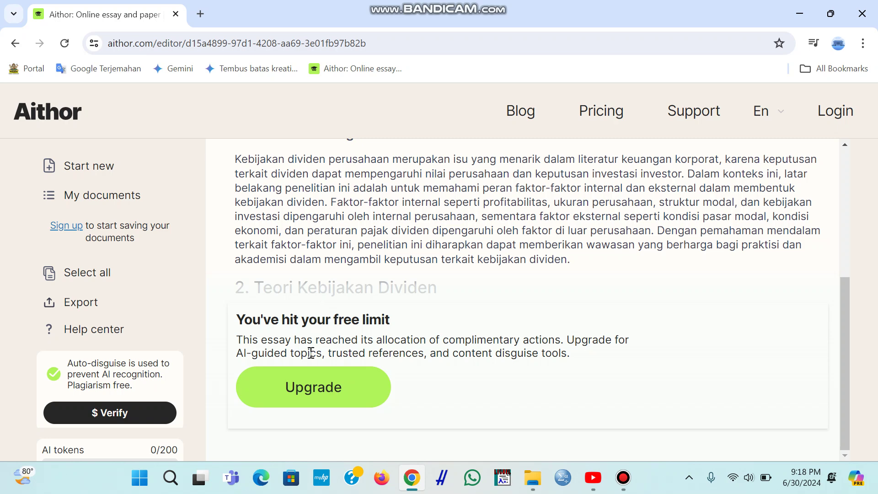
scroll(609, 281, "up", 5)
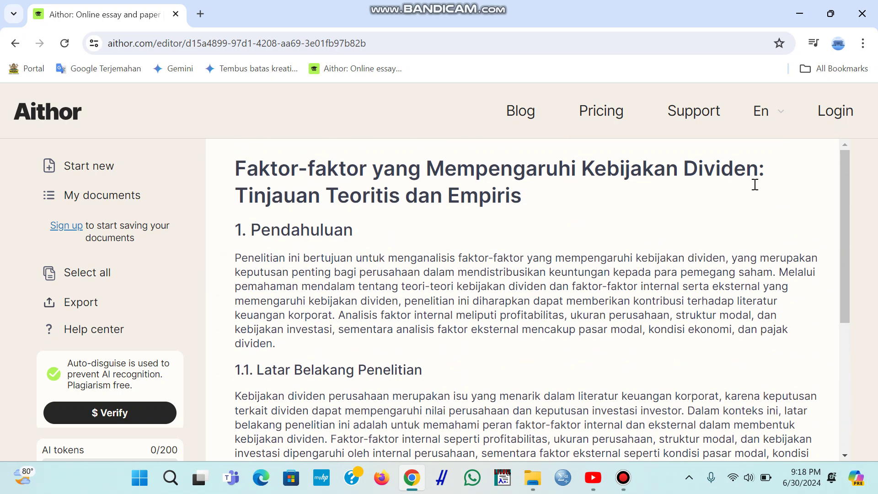
left_click(835, 114)
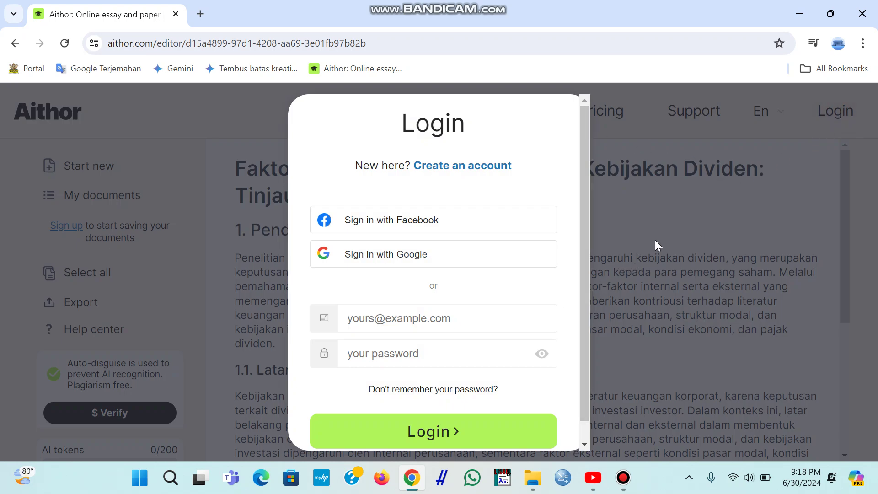
left_click(677, 238)
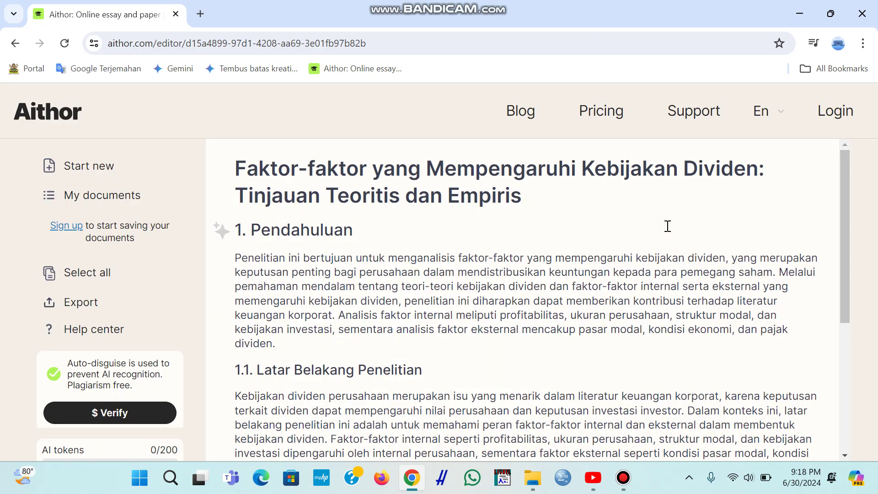
Reread the essay from its title through Latar Belakang Penelitian, down to the upgrade offer beneath the Teori Kebijakan Dividen heading.
scroll(507, 309, "down", 5)
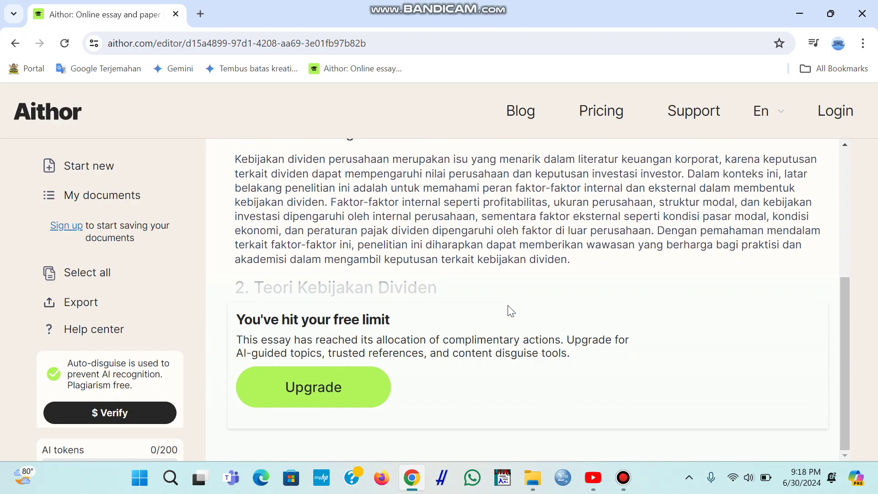
scroll(513, 305, "up", 5)
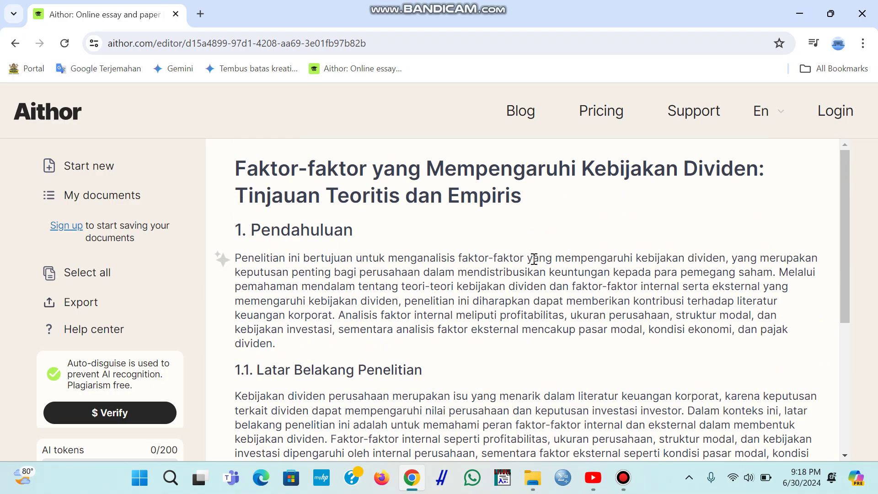
scroll(534, 259, "down", 5)
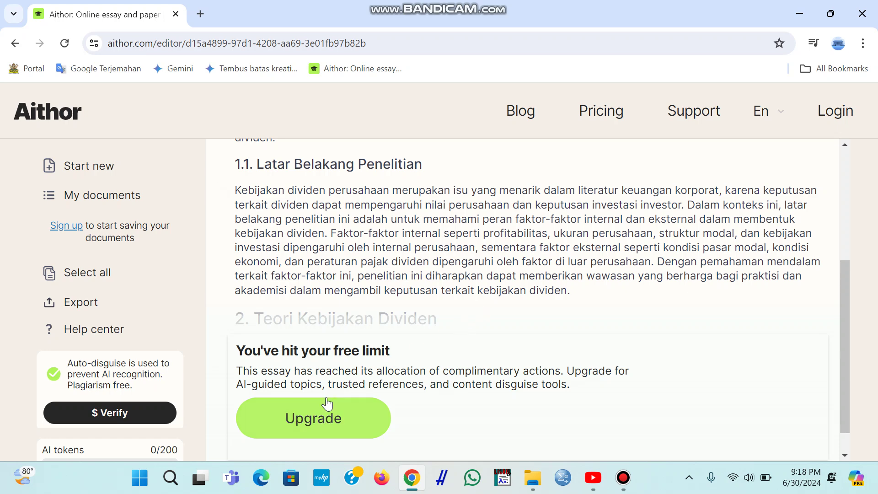
scroll(325, 403, "down", 1)
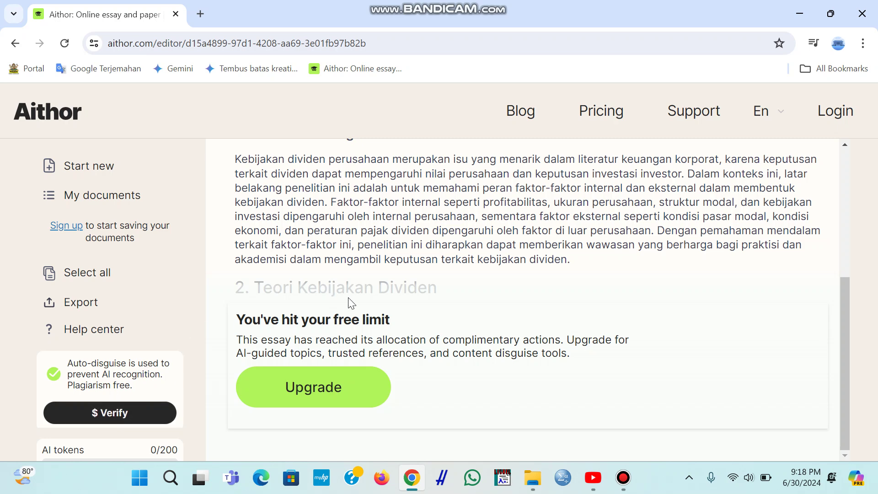
scroll(475, 281, "up", 5)
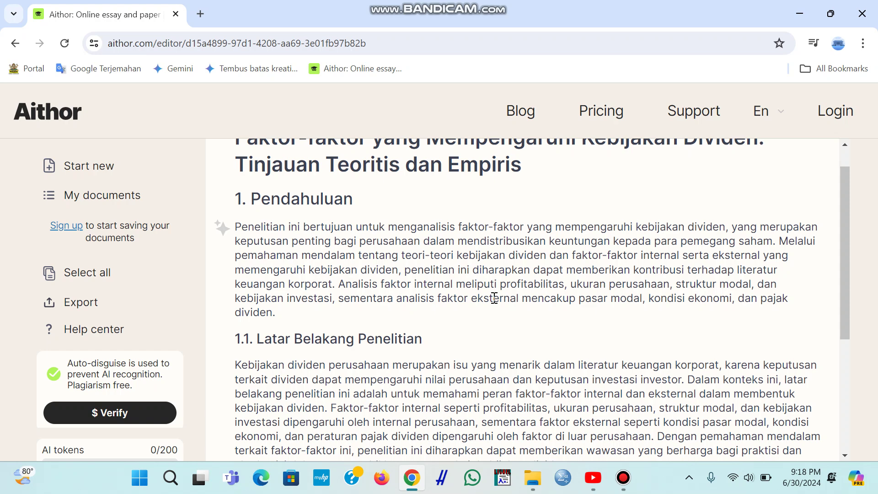
scroll(493, 298, "up", 1)
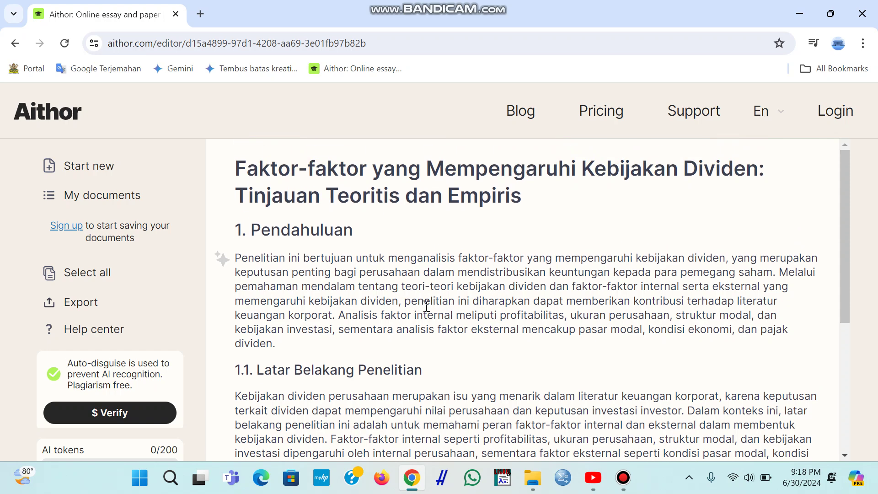
scroll(347, 278, "down", 3)
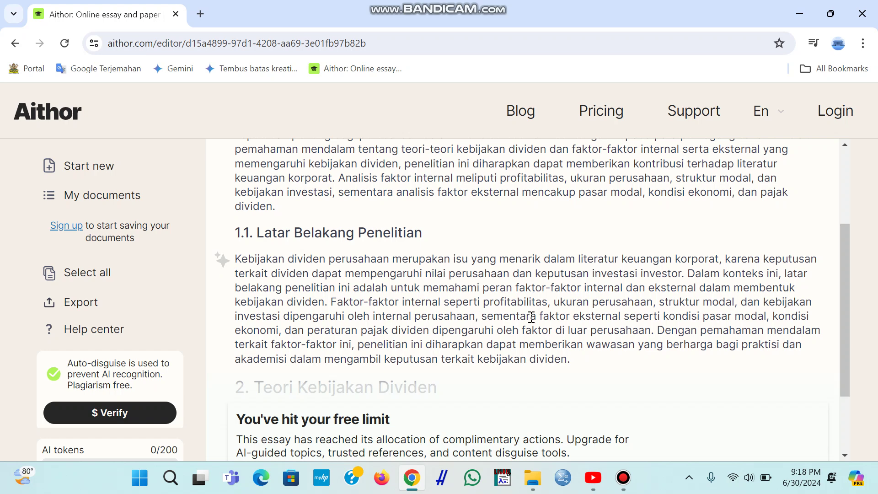
scroll(520, 304, "up", 1)
scroll(520, 303, "up", 3)
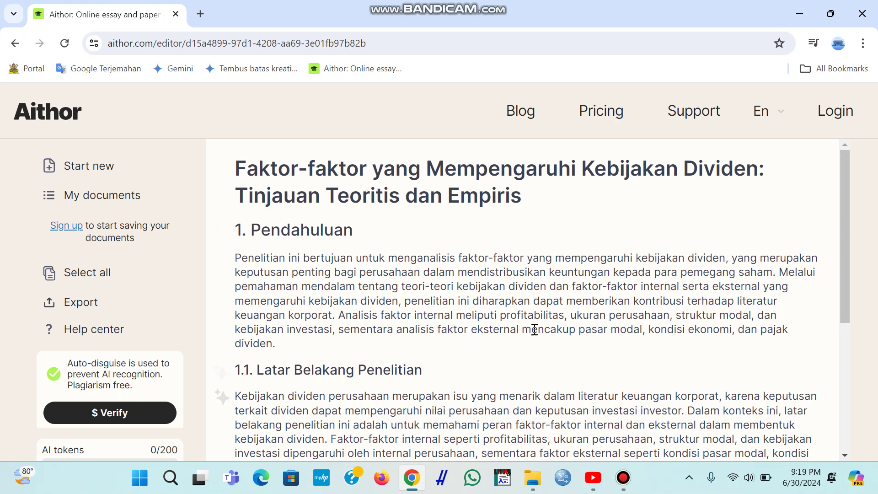
scroll(533, 312, "down", 3)
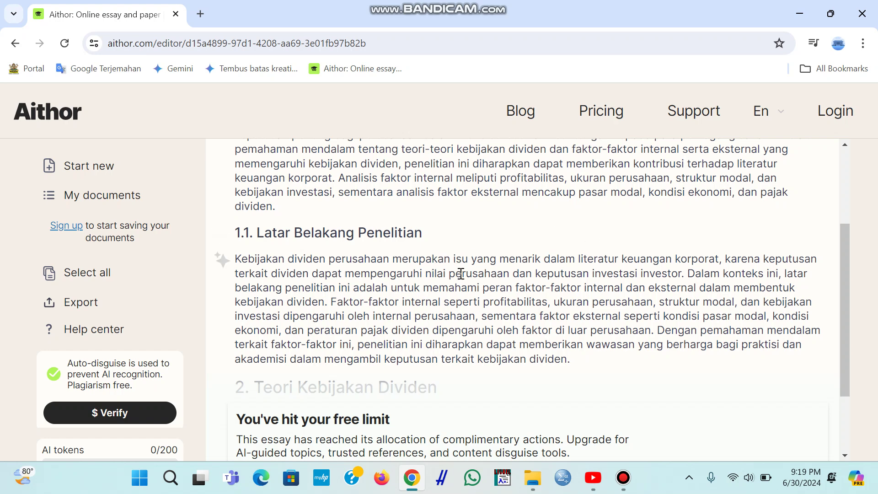
scroll(562, 256, "up", 3)
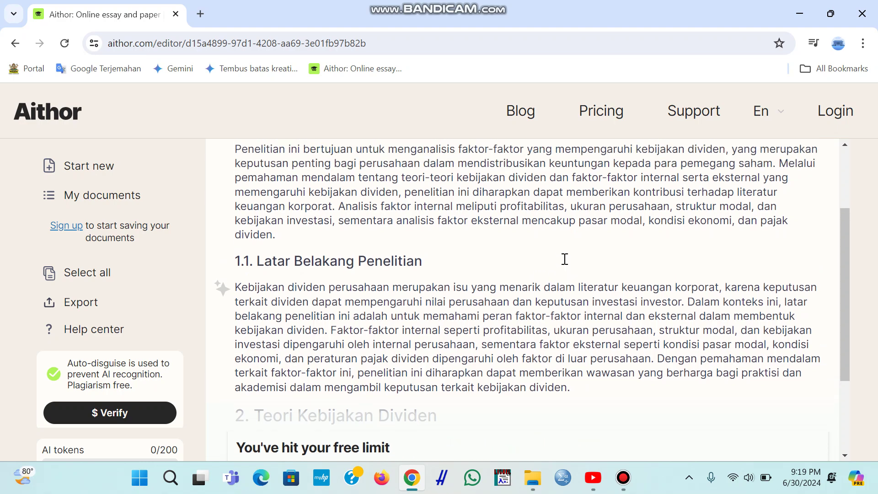
scroll(567, 259, "down", 5)
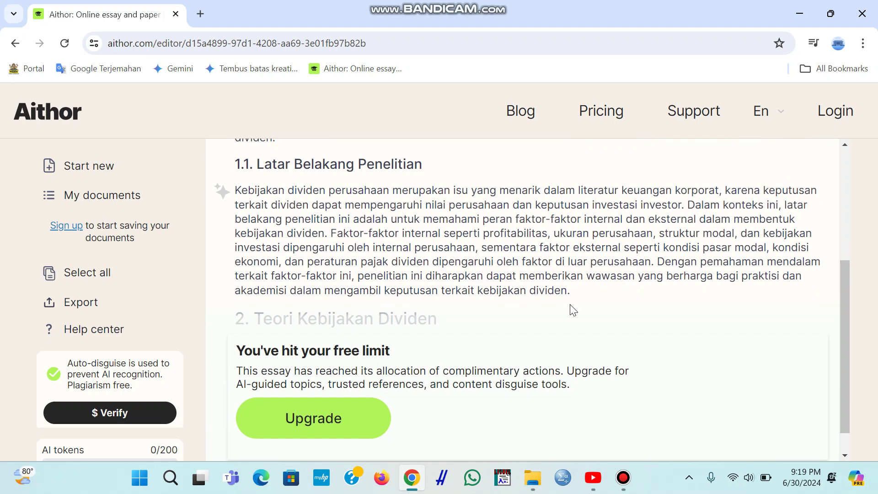
left_click(625, 476)
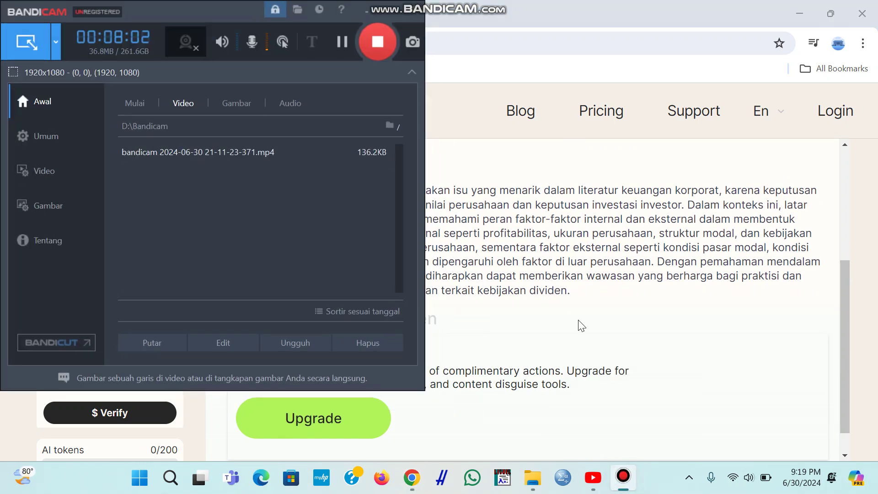